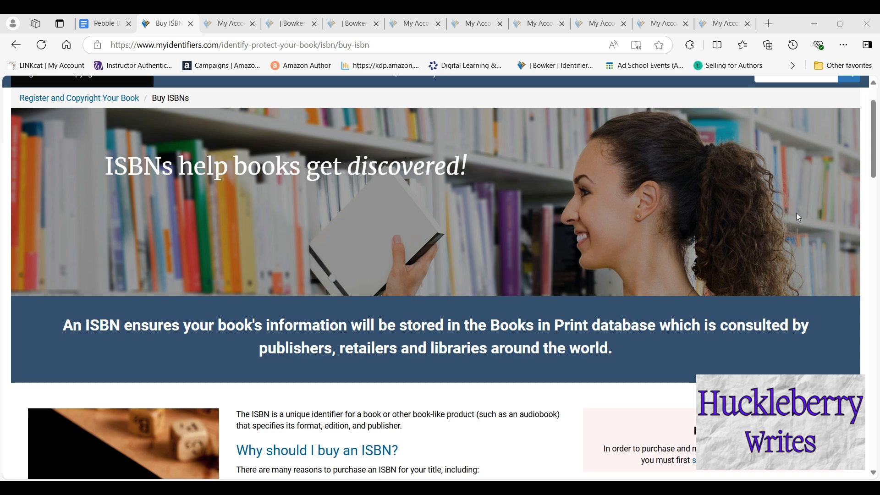
Review the Buy ISBNs page, examining the reasons to buy, the ISBN package prices and the barcode bundles.
click(103, 23)
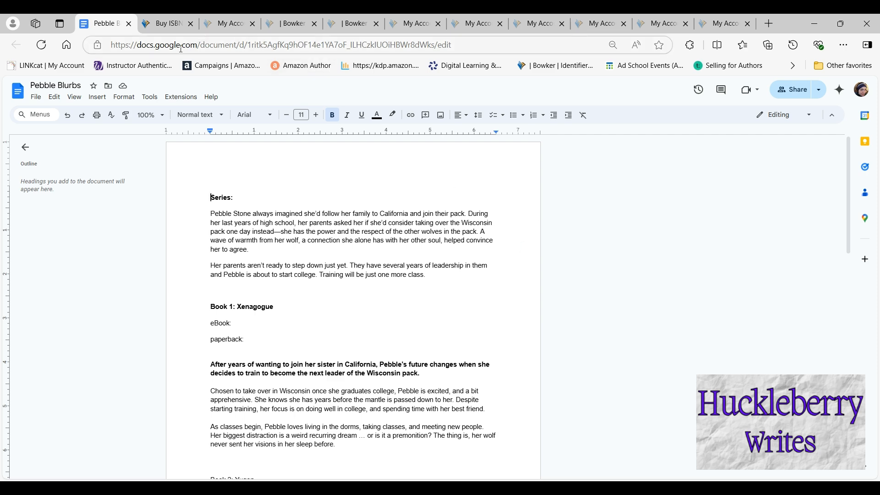
click(165, 25)
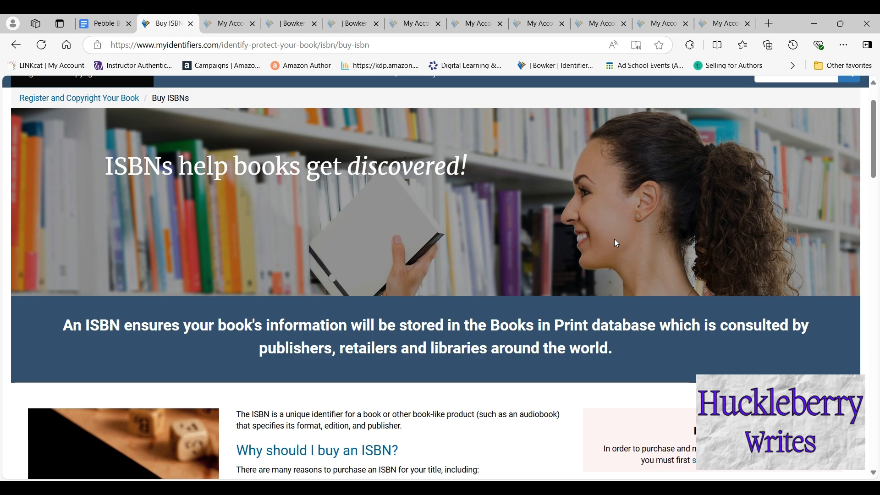
scroll(614, 243, down, 5)
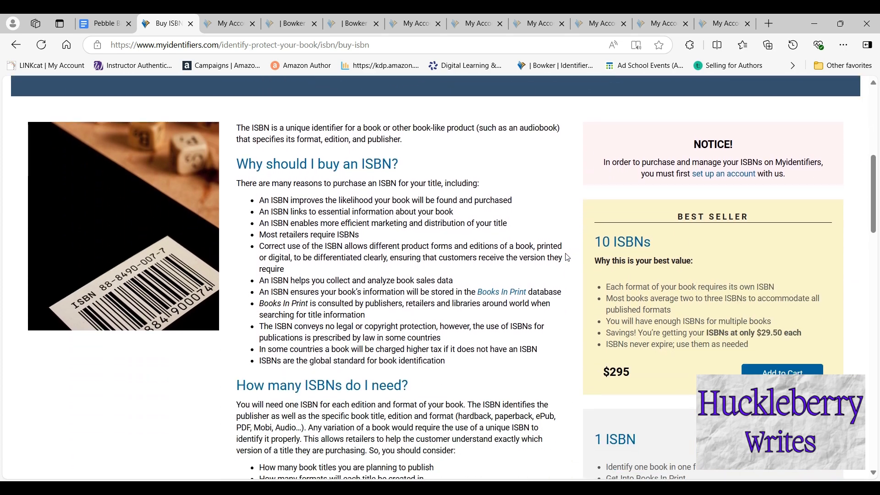
scroll(568, 256, down, 1)
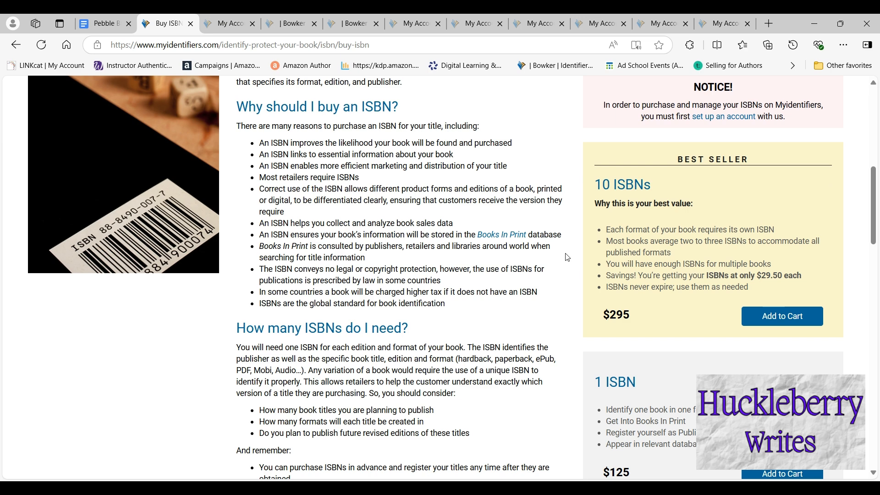
scroll(568, 258, down, 2)
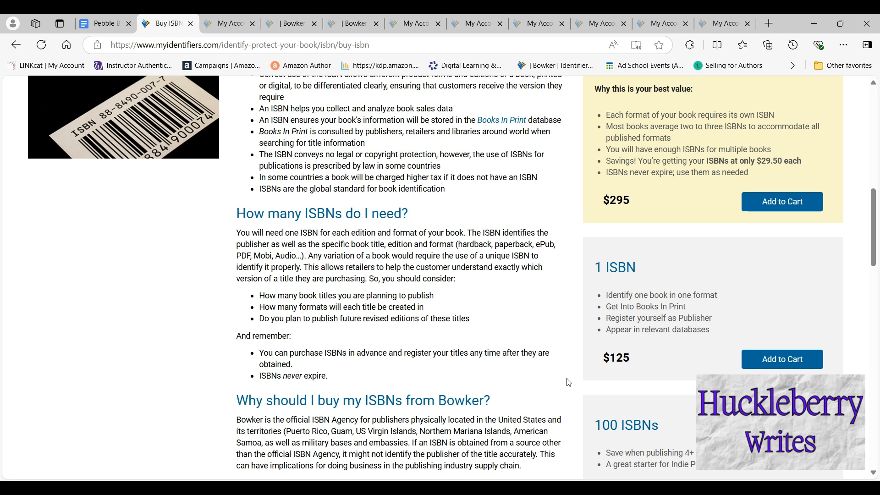
scroll(661, 354, up, 1)
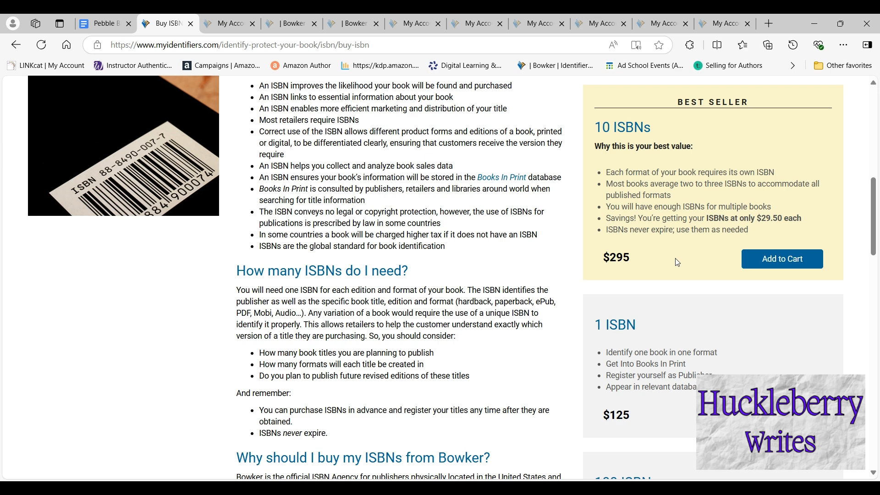
scroll(678, 266, down, 4)
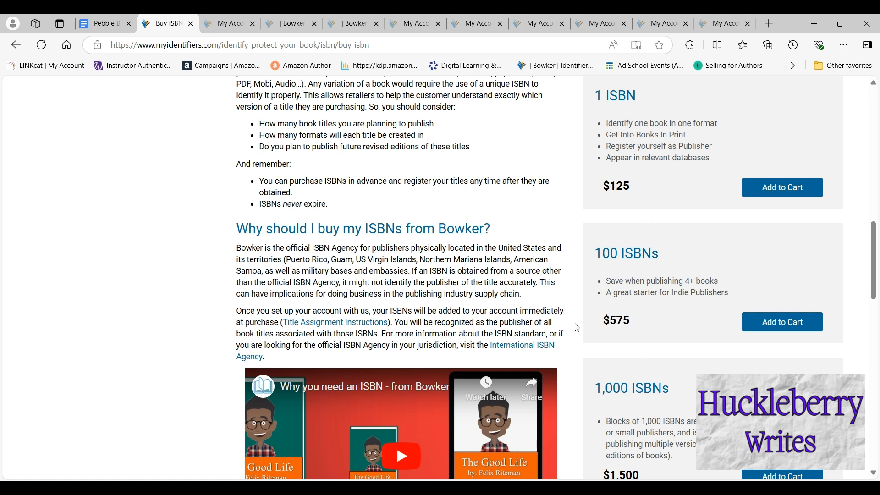
scroll(678, 297, down, 1)
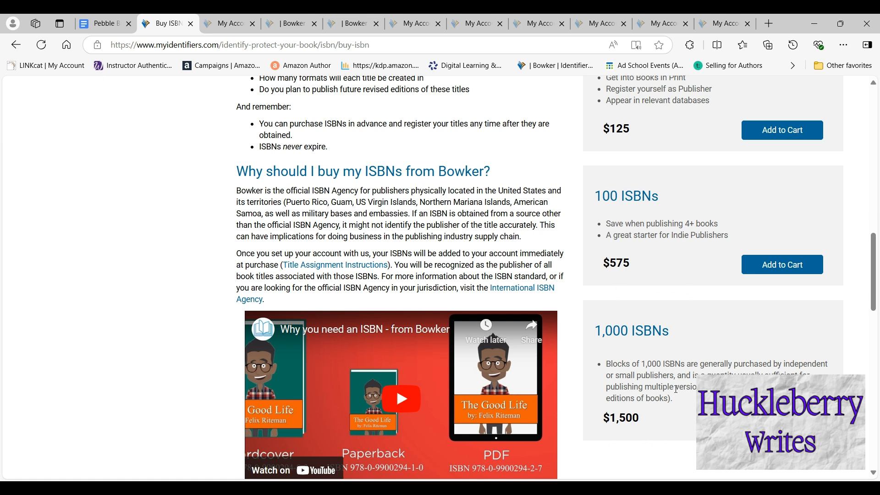
scroll(673, 396, up, 8)
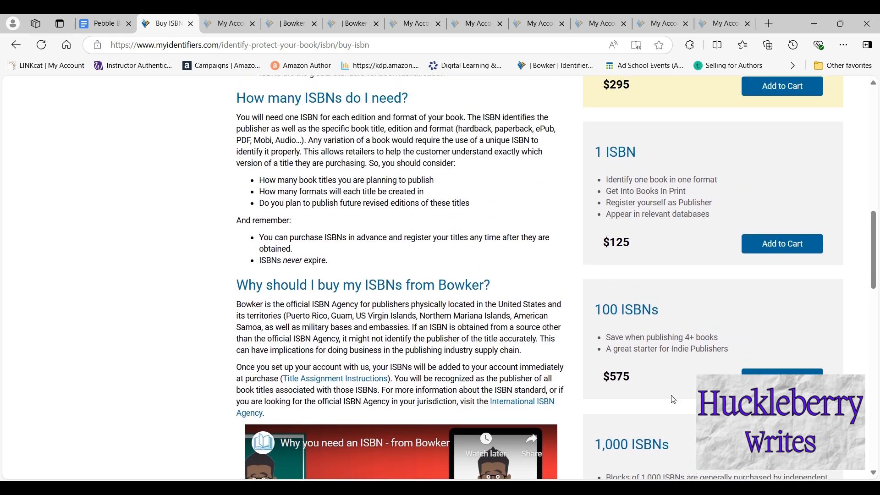
scroll(673, 399, up, 4)
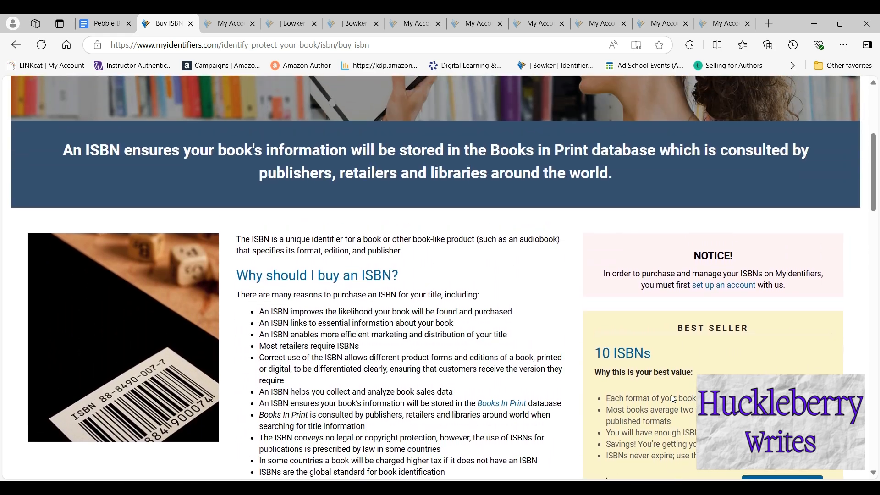
scroll(680, 387, down, 5)
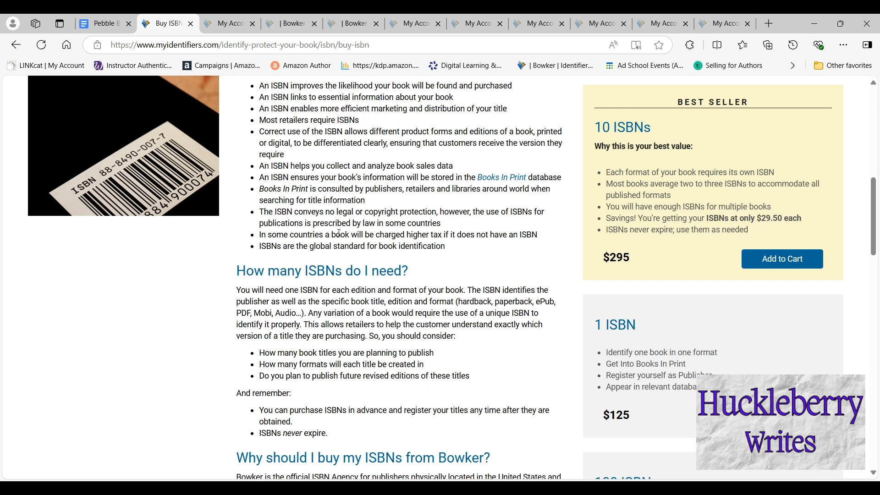
scroll(530, 263, down, 5)
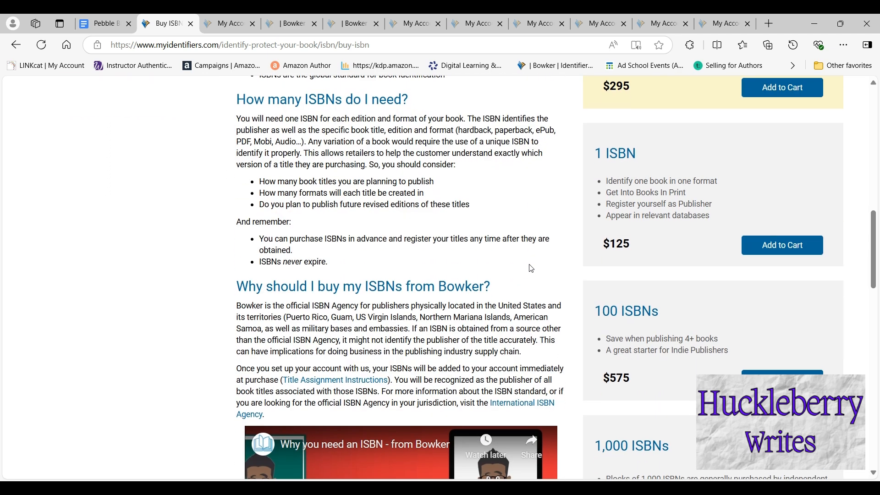
scroll(534, 274, down, 7)
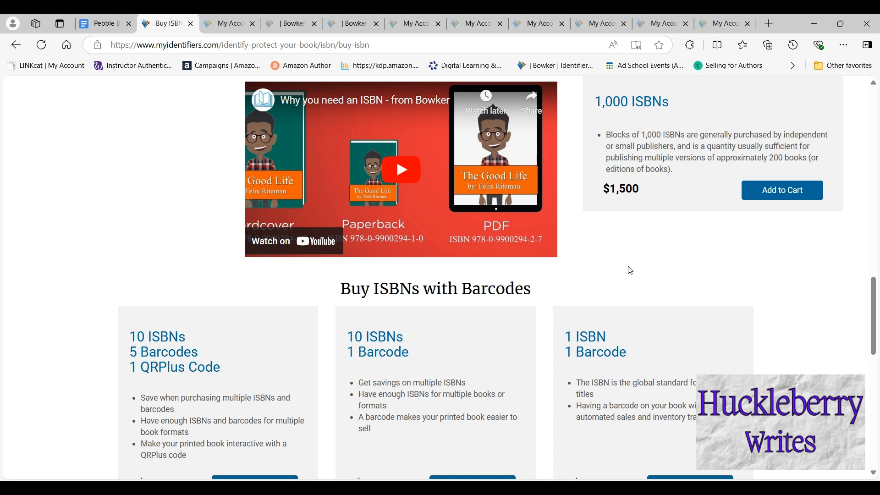
scroll(682, 267, down, 3)
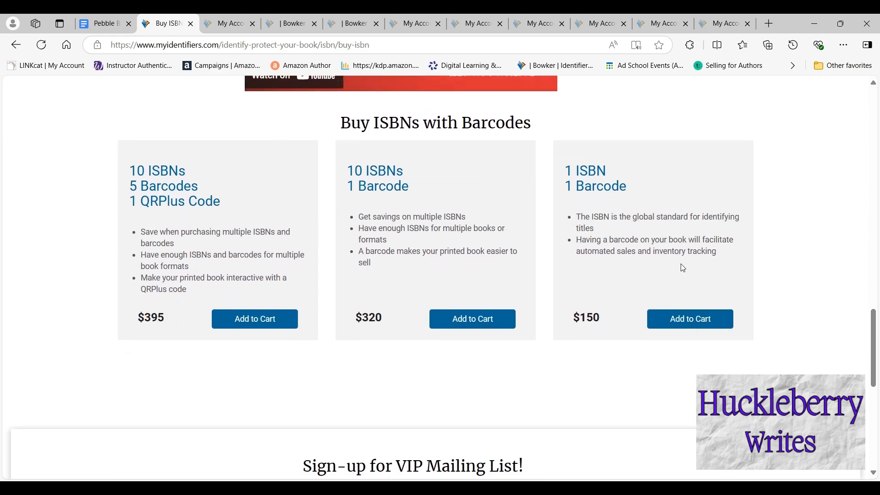
scroll(678, 295, up, 18)
scroll(587, 320, up, 5)
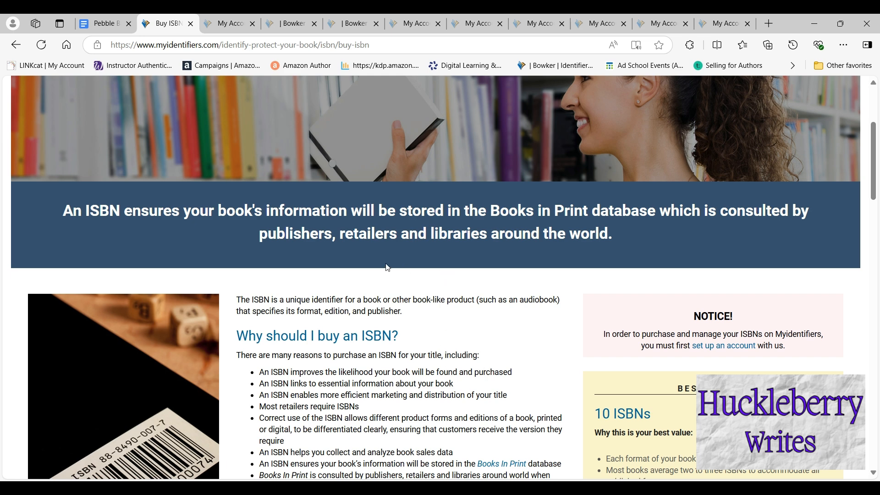
Look over the ISBN Dashboard and the title data of the two existing Veiled Phoenix registrations.
click(229, 24)
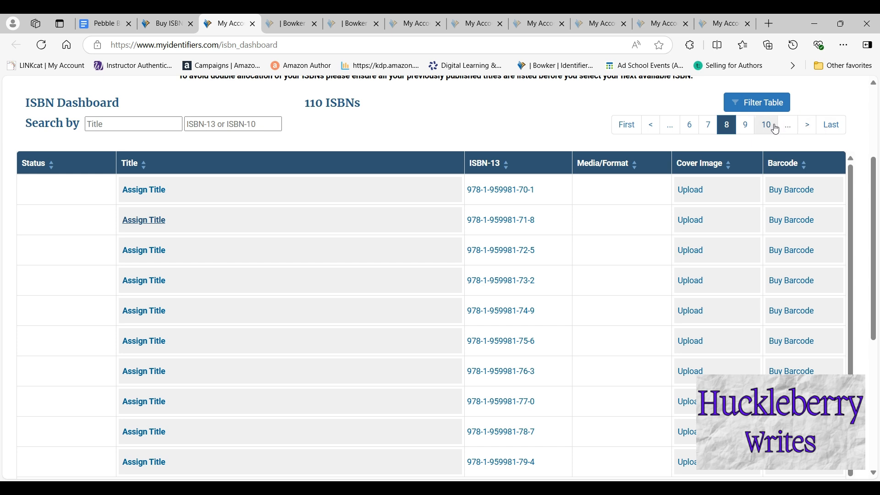
scroll(376, 267, down, 1)
scroll(365, 296, up, 1)
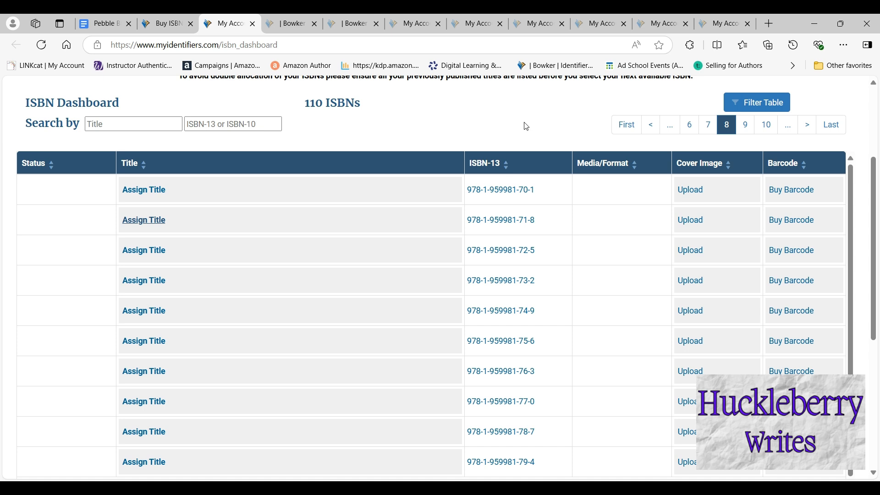
scroll(440, 279, up, 4)
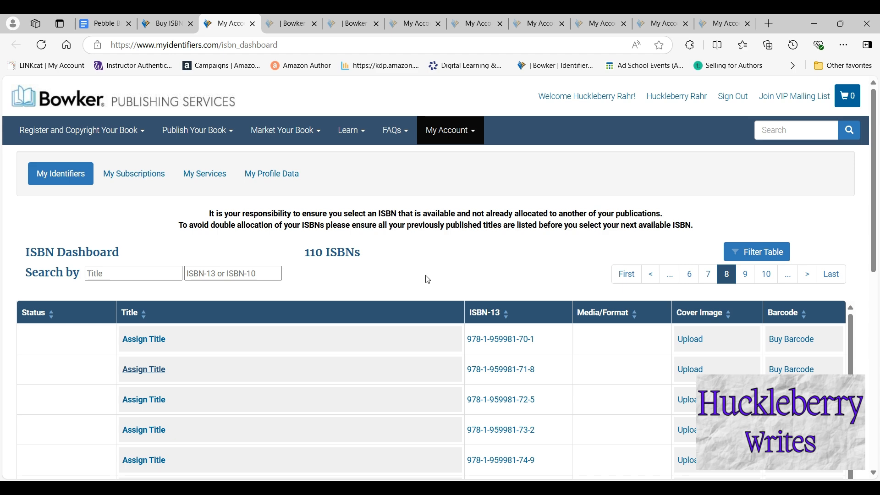
click(292, 26)
click(362, 24)
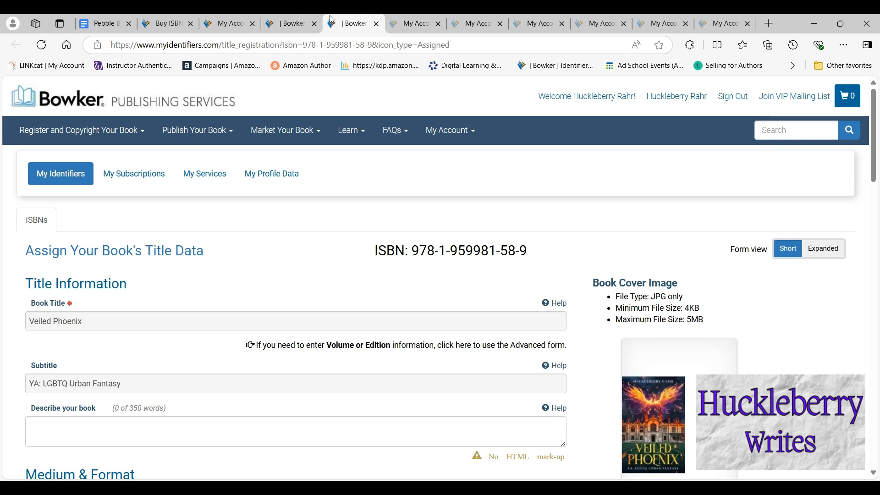
click(282, 26)
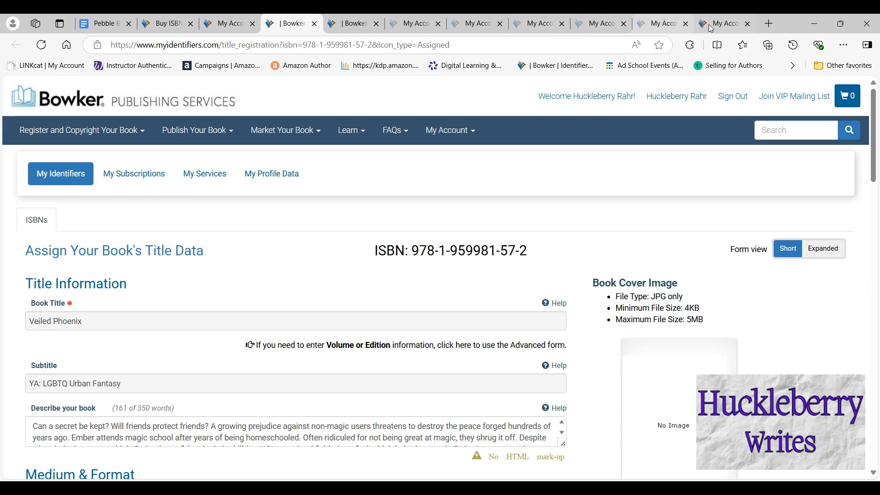
Check the books in the Pebble Blurbs document and compare the medium and format settings of the two Veiled Phoenix registrations.
click(103, 25)
scroll(434, 261, down, 10)
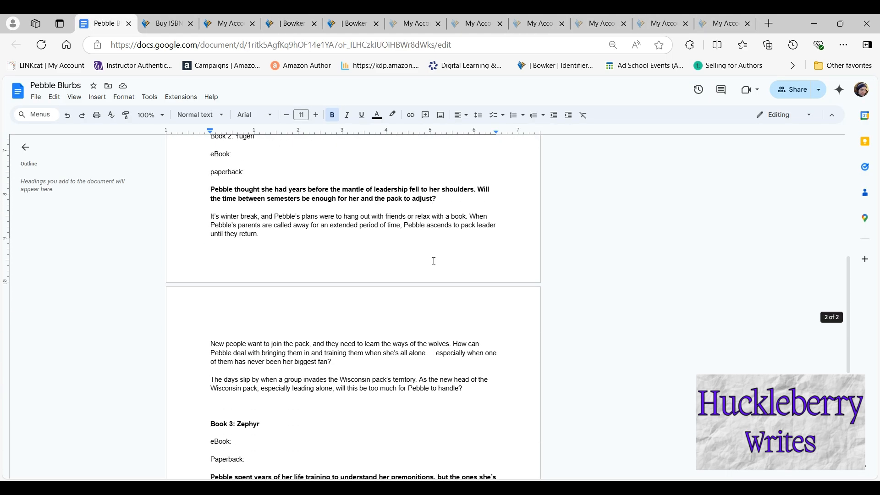
scroll(433, 261, up, 10)
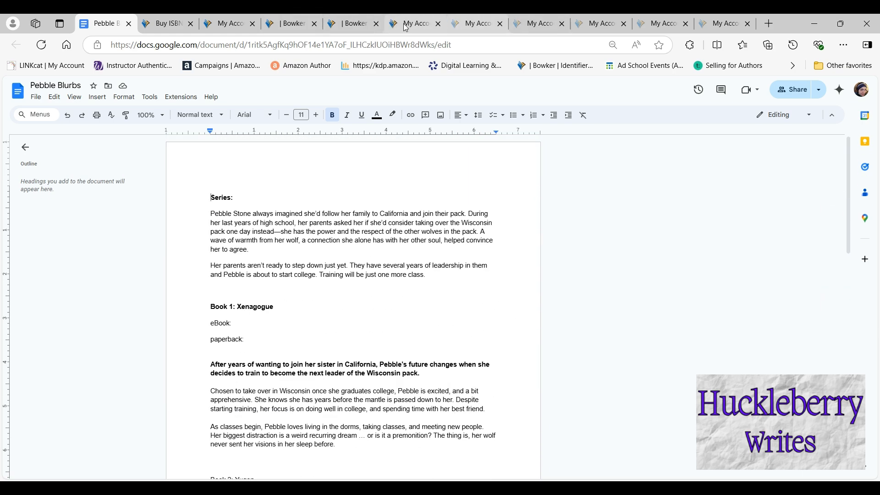
click(291, 25)
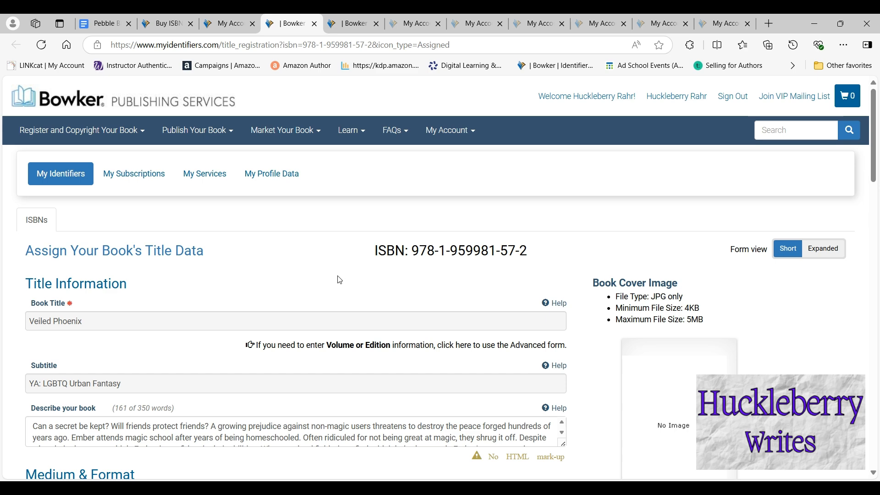
scroll(336, 279, down, 3)
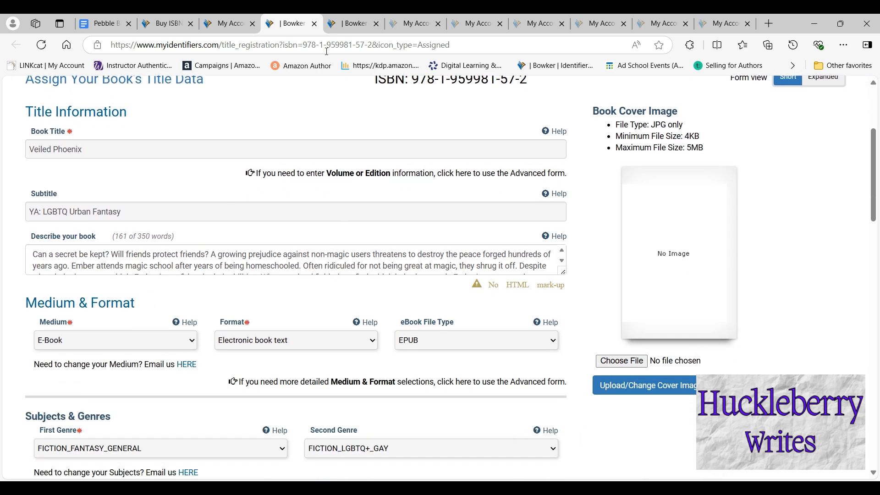
click(352, 24)
scroll(351, 251, down, 3)
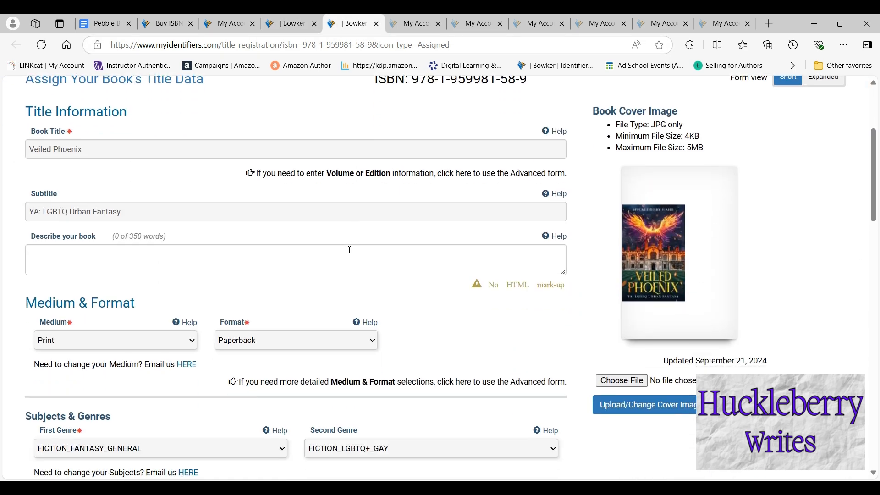
click(393, 22)
click(366, 23)
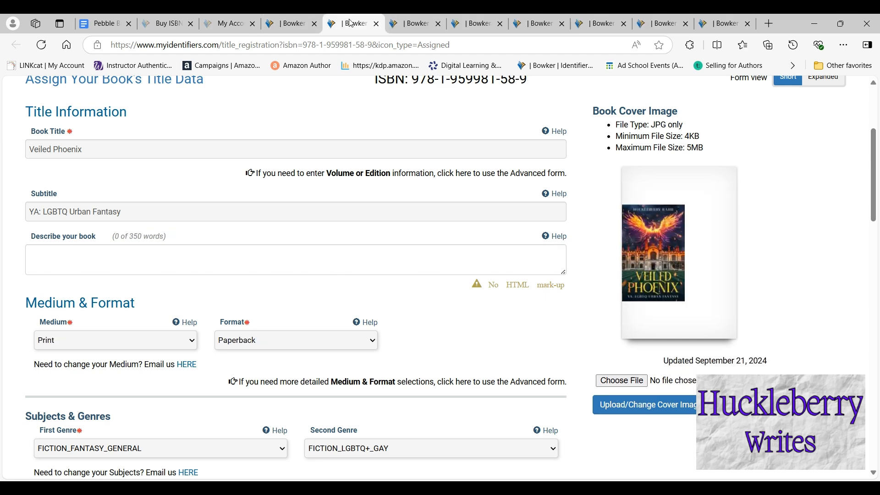
Look through the blank title registration forms for the new ISBNs and compare them with the Veiled Phoenix e-book and paperback entries.
click(415, 25)
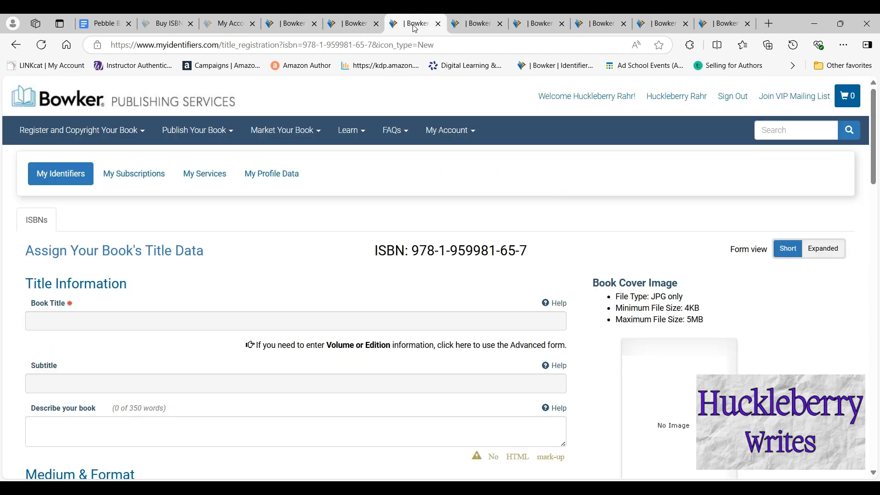
click(477, 28)
click(536, 28)
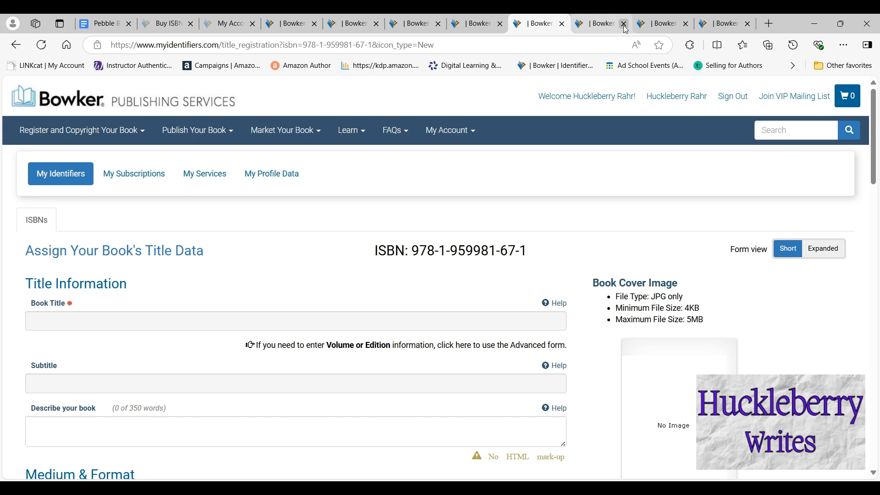
click(594, 28)
click(660, 25)
click(722, 26)
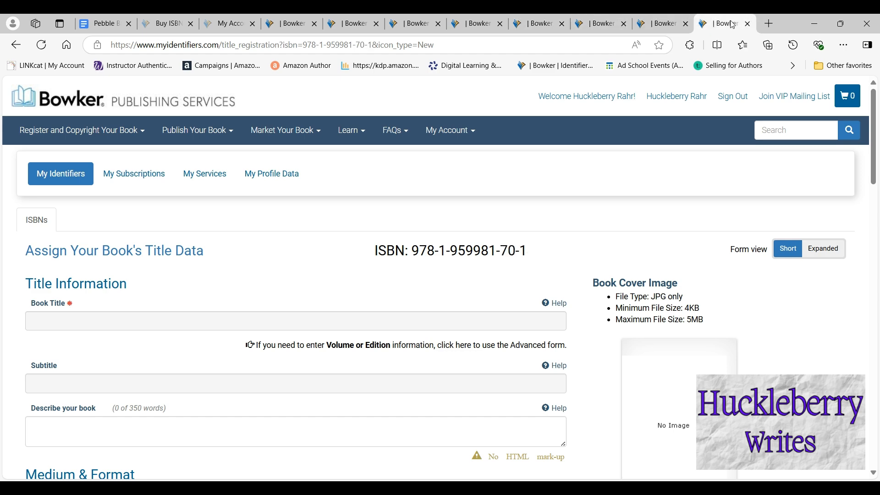
click(355, 25)
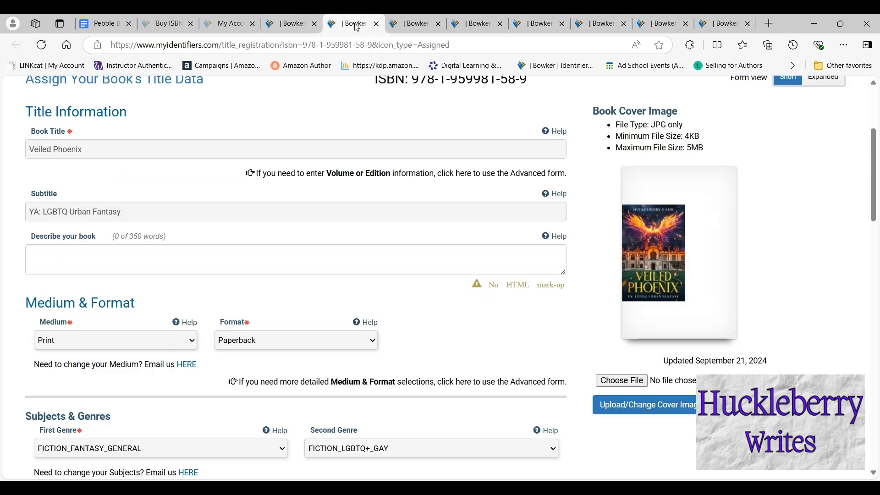
click(294, 22)
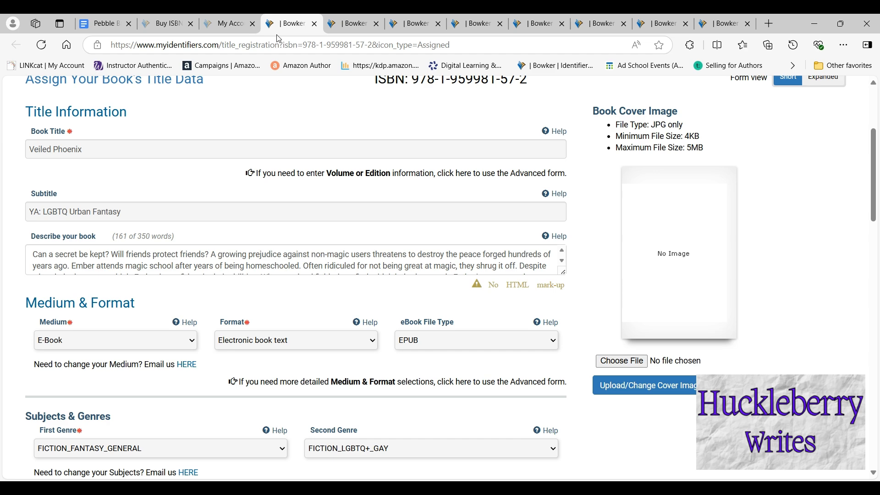
click(414, 24)
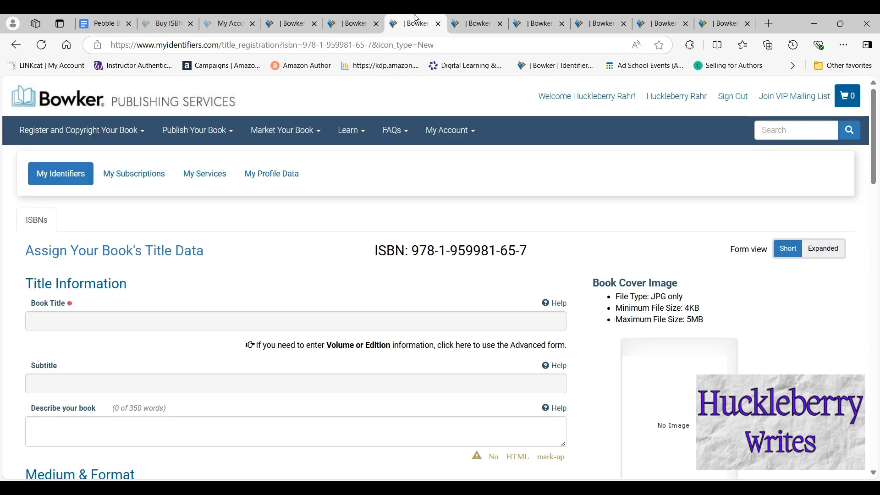
scroll(315, 247, down, 2)
click(319, 205)
text(X)
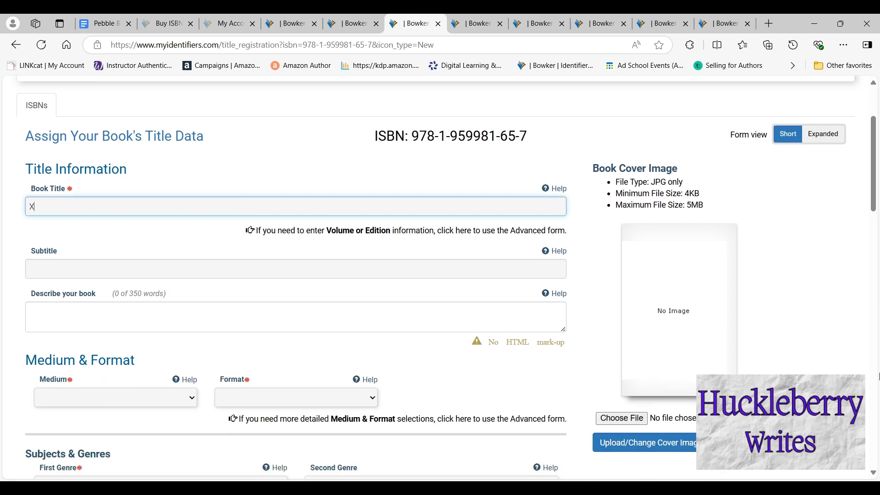
text(enagogue)
click(489, 25)
click(194, 323)
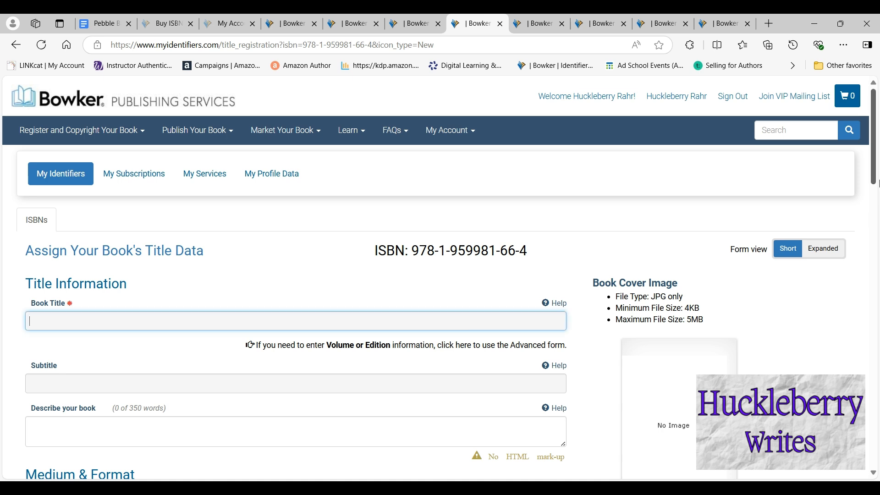
text(Xenga)
text(gue)
click(537, 24)
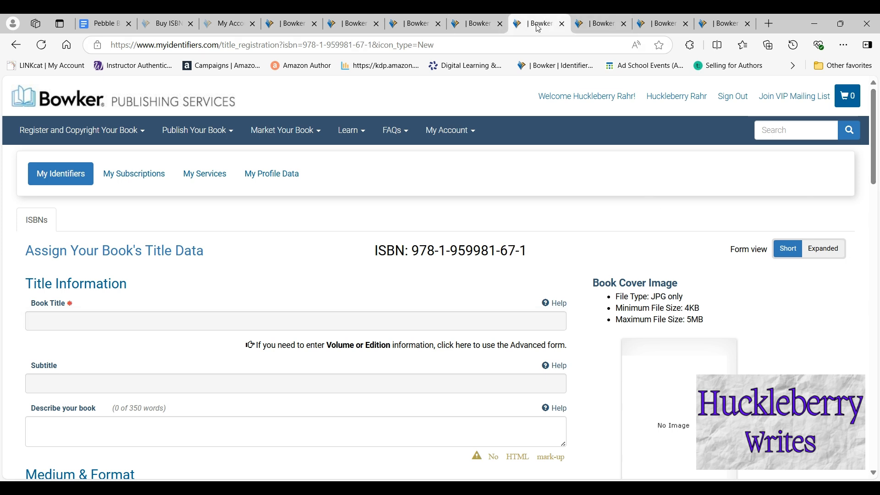
click(385, 317)
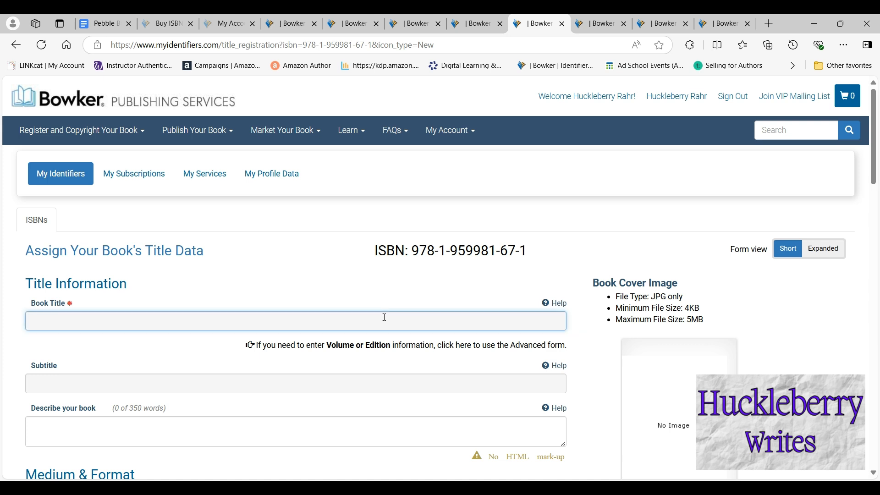
text(gen)
drag(53, 322, 26, 313)
key(ctrl+c)
key(ctrl+Tab)
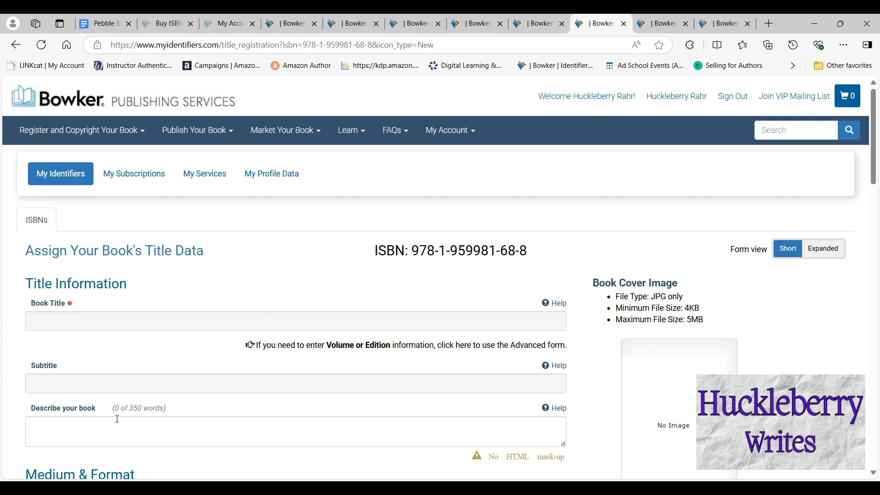
click(190, 316)
key(ctrl+v)
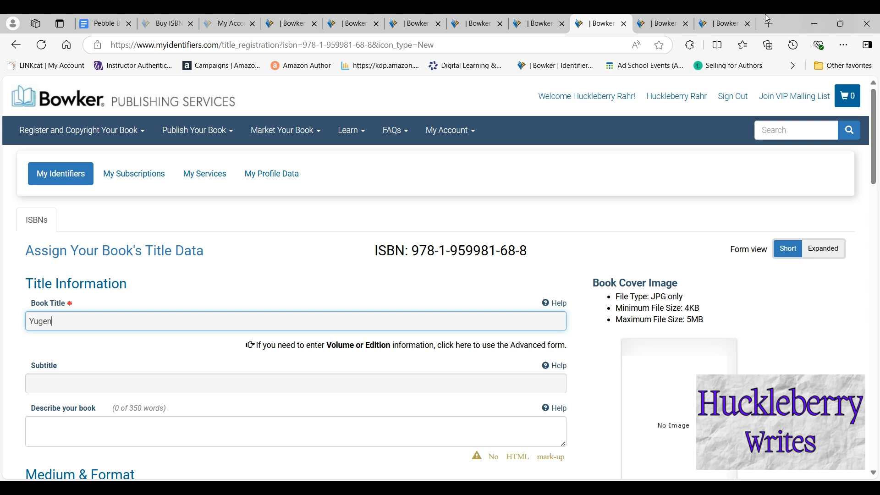
click(660, 23)
click(124, 322)
text(mybook to)
key(BackSpace)
key(BackSpace)
key(BackSpace)
key(BackSpace)
key(BackSpace)
key(BackSpace)
key(BackSpace)
key(BackSpace)
key(BackSpace)
text(Zephyr)
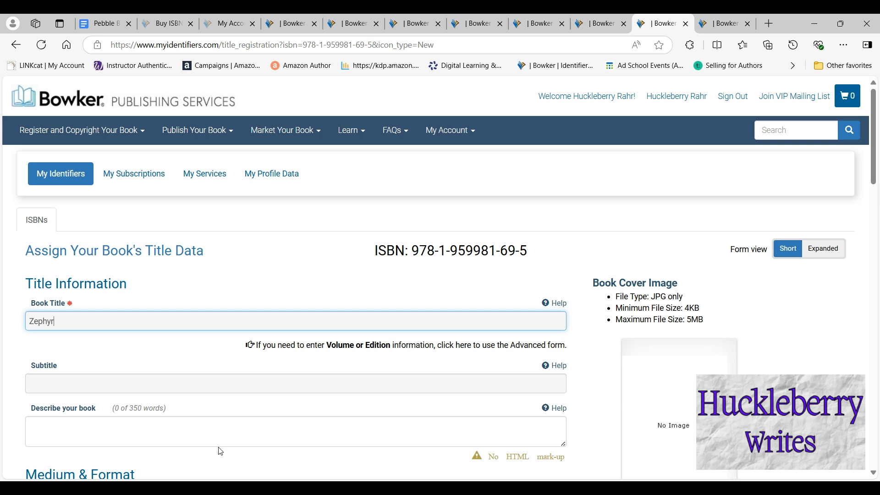
drag(68, 322, 16, 324)
key(ctrl+c)
click(725, 24)
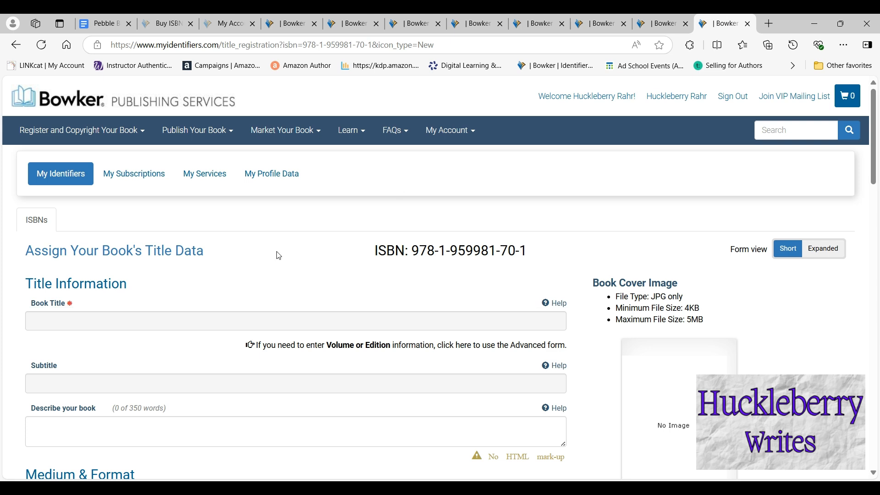
click(189, 320)
key(ctrl+v)
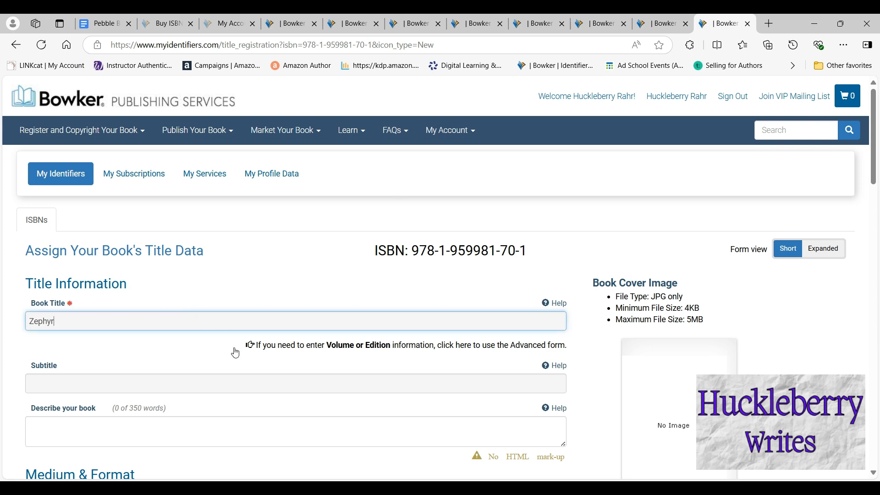
Copy the subtitle "YA: LGBTQ Urban Fantasy" from the Veiled Phoenix e-book registration into both Xenagogue forms.
scroll(234, 350, down, 1)
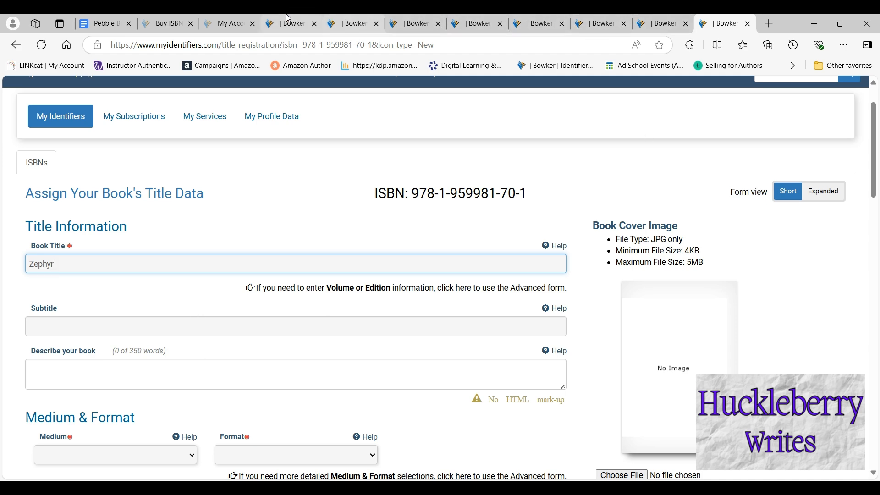
click(296, 27)
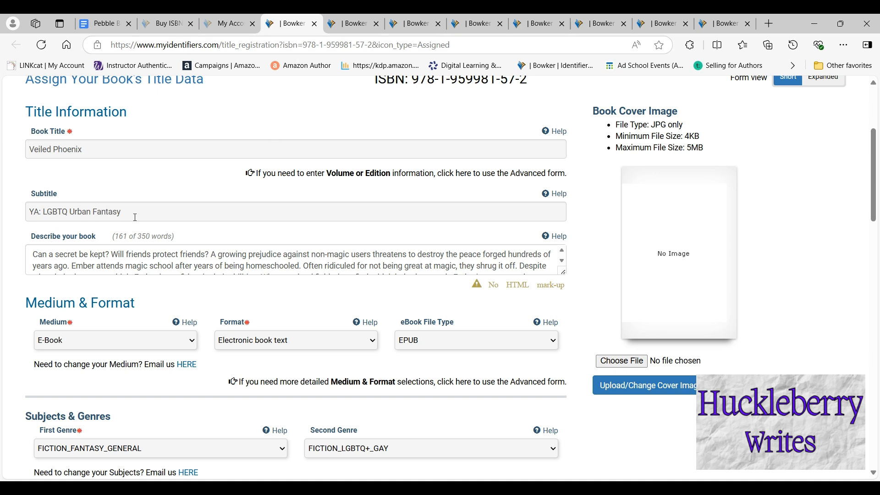
drag(144, 213, 27, 212)
key(ctrl+c)
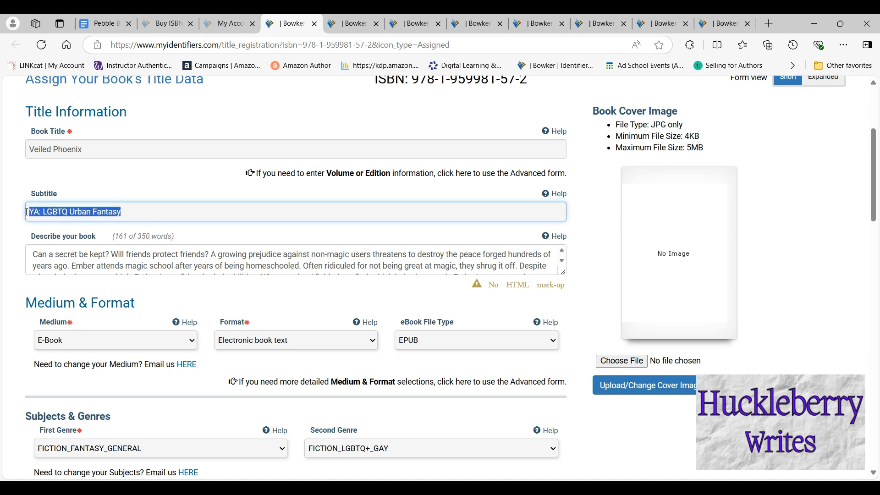
click(413, 23)
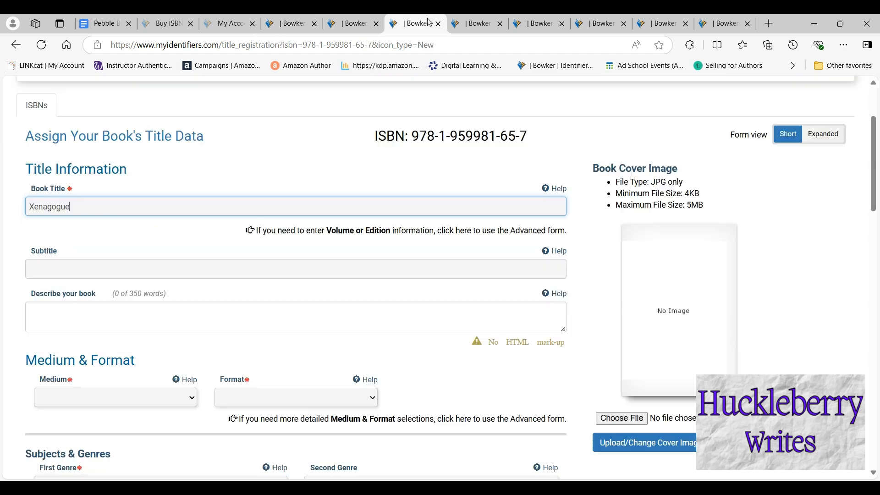
click(174, 262)
key(ctrl+v)
click(477, 23)
click(147, 384)
key(ctrl+v)
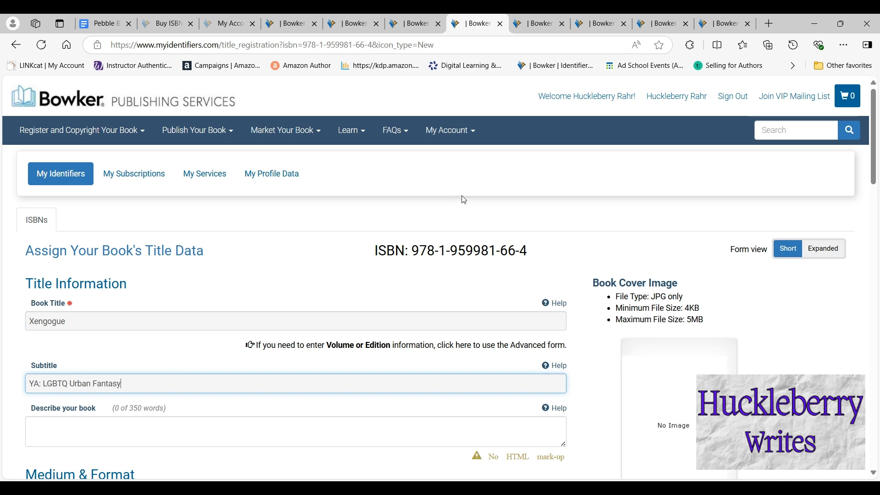
Paste the subtitle "YA: LGBTQ Urban Fantasy" into both Yugen registration forms.
click(538, 24)
click(68, 386)
key(ctrl+v)
click(601, 23)
click(138, 384)
key(ctrl+v)
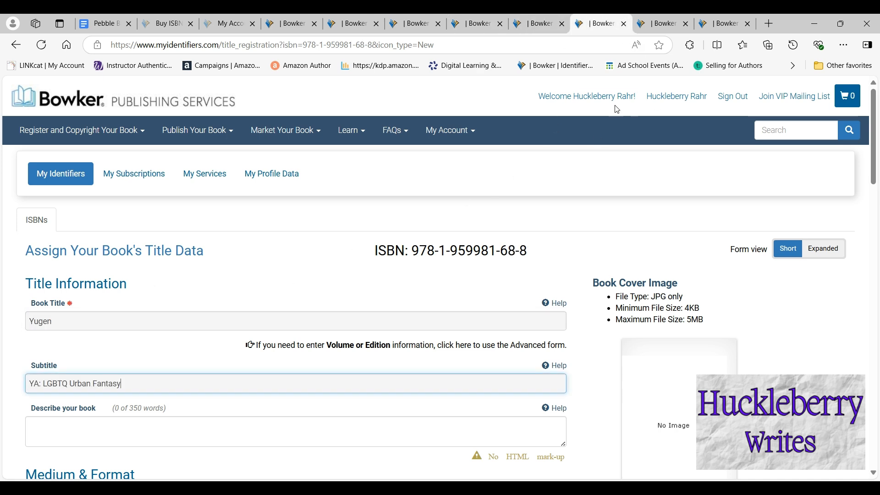
Paste the subtitle "YA: LGBTQ Urban Fantasy" into both Zephyr registration forms.
click(664, 23)
click(137, 383)
key(ctrl+v)
click(724, 23)
click(166, 329)
key(ctrl+v)
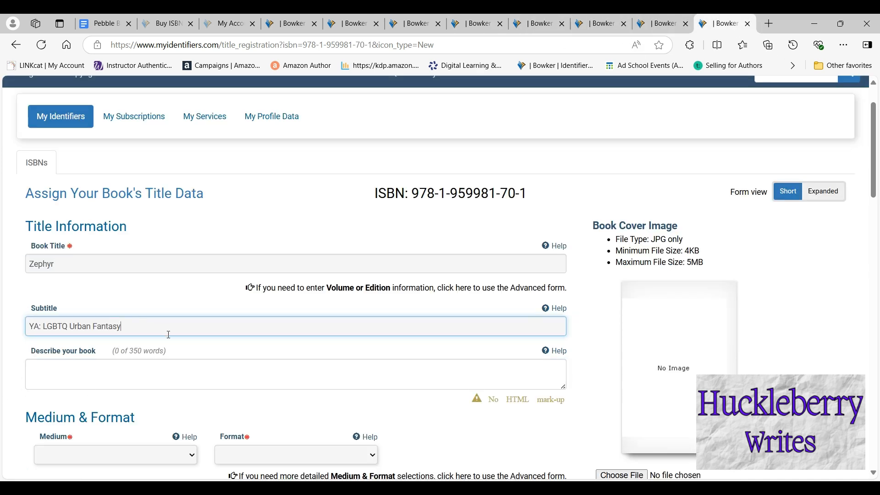
Copy the Zephyr blurb from the Pebble Blurbs document into the book description of both Zephyr forms.
scroll(152, 364, down, 2)
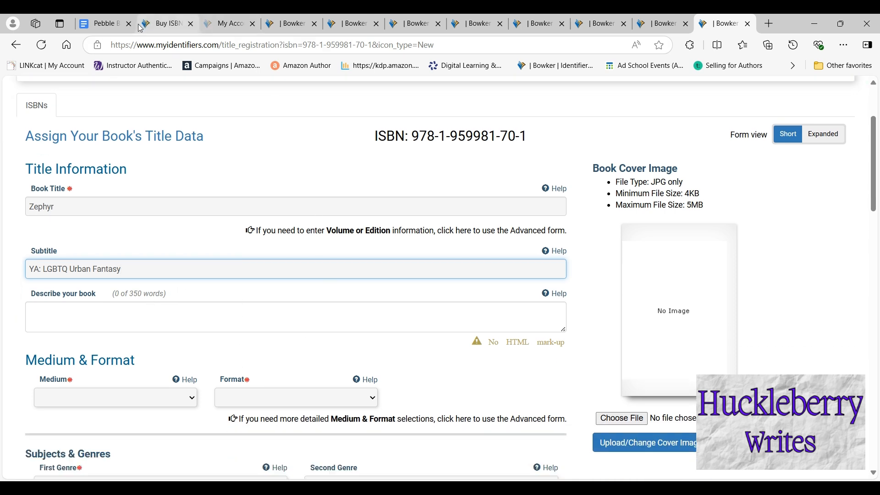
click(103, 26)
scroll(299, 271, down, 10)
scroll(300, 271, down, 2)
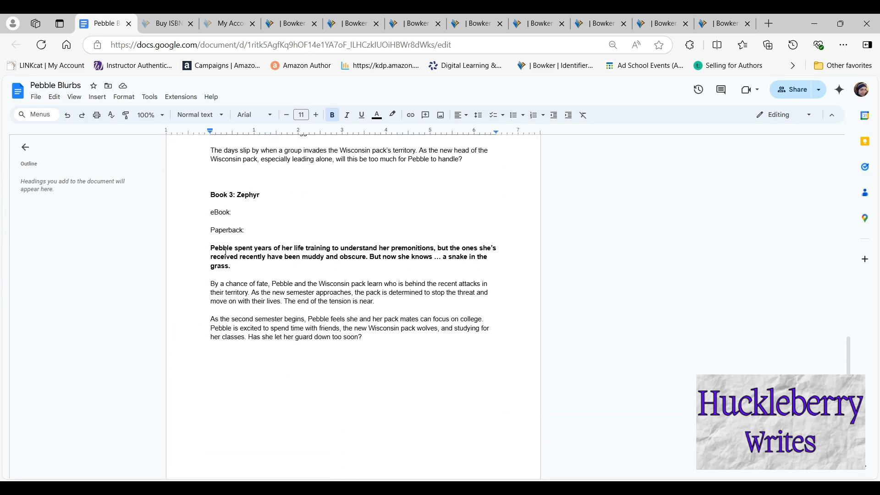
drag(209, 246, 368, 336)
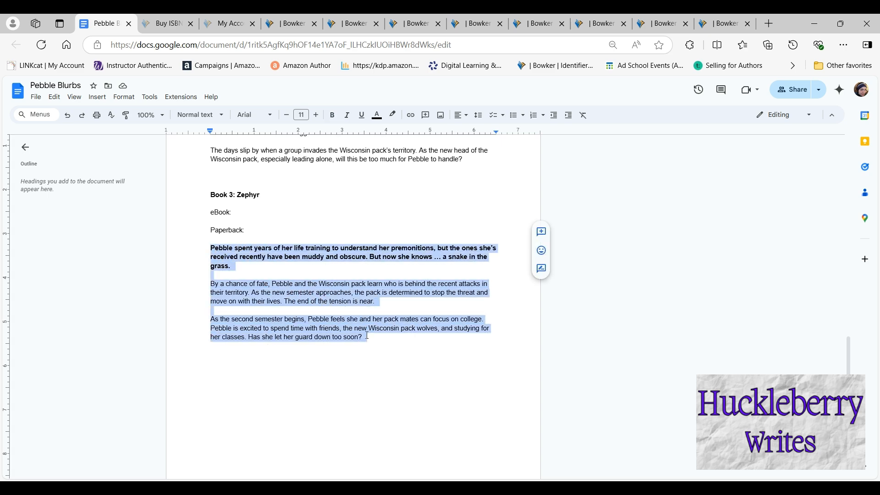
click(722, 24)
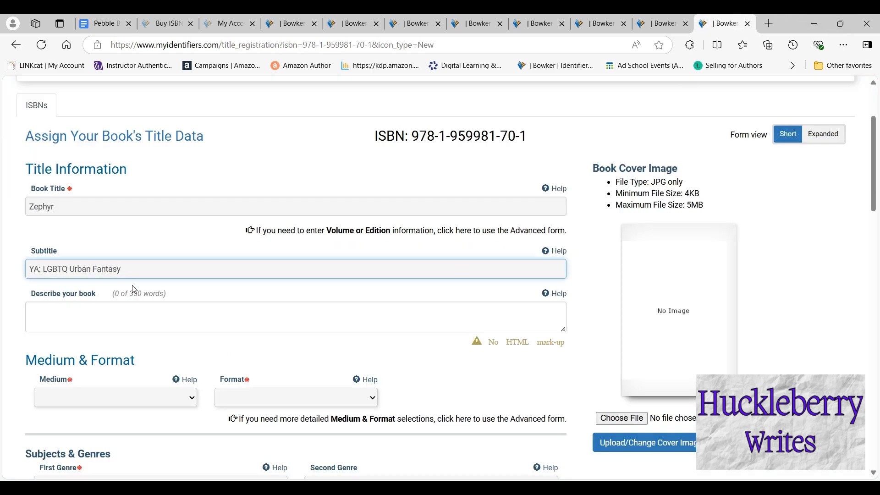
click(118, 308)
key(ctrl+v)
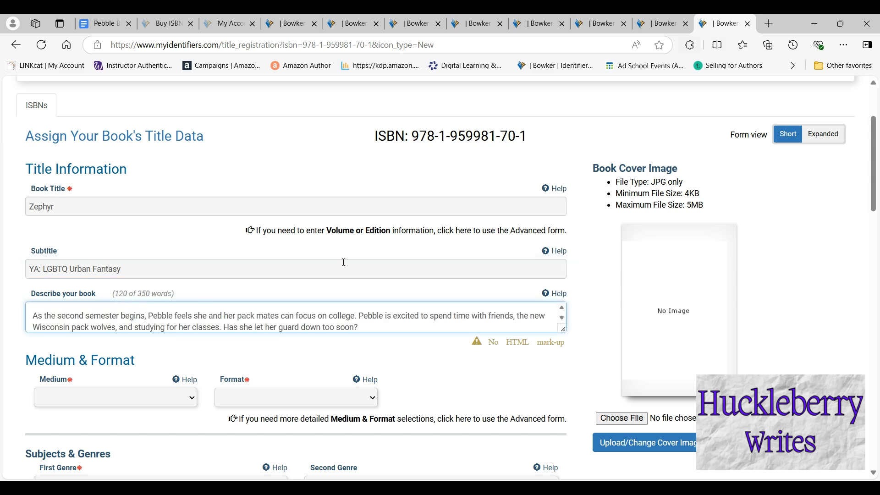
click(662, 24)
click(137, 316)
key(ctrl+v)
Copy the Yugen blurb from the Pebble Blurbs document into the book description of both Yugen forms.
click(106, 23)
drag(408, 387, 212, 190)
click(600, 23)
click(184, 431)
key(ctrl+v)
click(537, 23)
Copy the Xenagogue blurb from the Pebble Blurbs document into the book description of both Xenagogue forms.
click(105, 24)
scroll(200, 290, up, 5)
drag(337, 330, 210, 250)
click(474, 23)
click(417, 25)
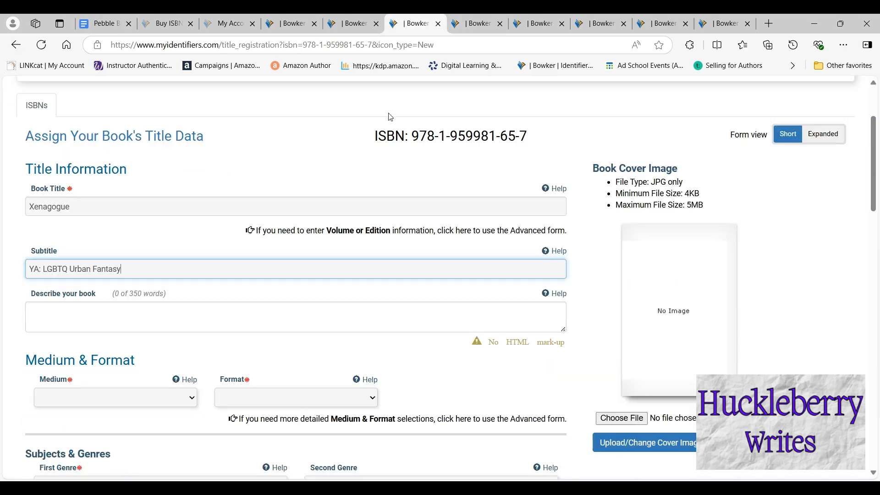
click(229, 317)
text(After years of wanting to join her sister in California, Pebble's future changes when she decides to train to become the next leader of the Wisconsin pack.  Chosen to take over in Wisconsin once she graduates college, Pebble is excited and a bit apprehensive. She knows she has years before the mantle is passed down to her. Despite starting training, her focus is on doing well in college, and spending time with her best friend.  As classes begin, Pebble loves living in the dorms, taking classes, and meeting new people. Her biggest distraction is a weird recurring dream … or is it a premonition? The thing is, her wolf never sent her visions in her sleep before.)
scroll(199, 322, down, 1)
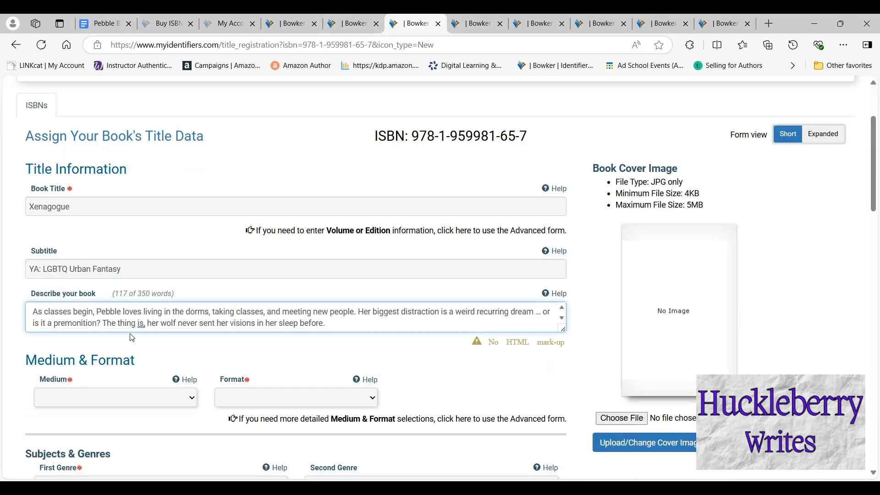
scroll(183, 365, down, 3)
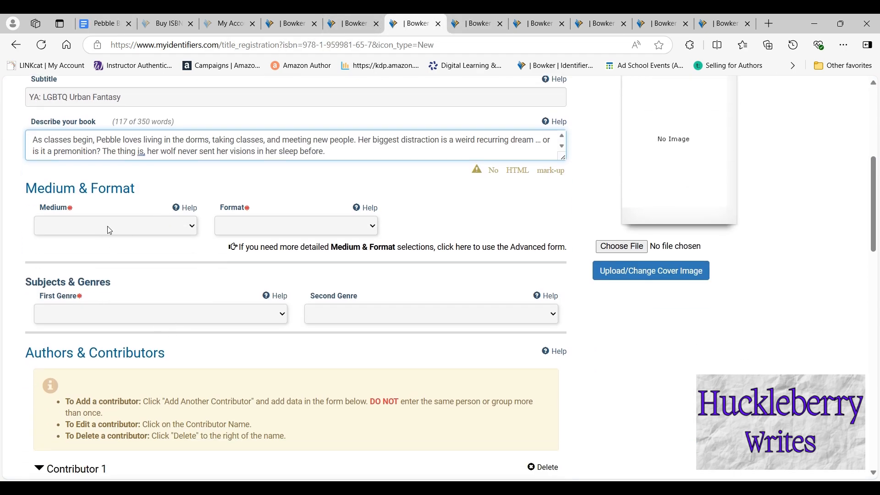
click(106, 227)
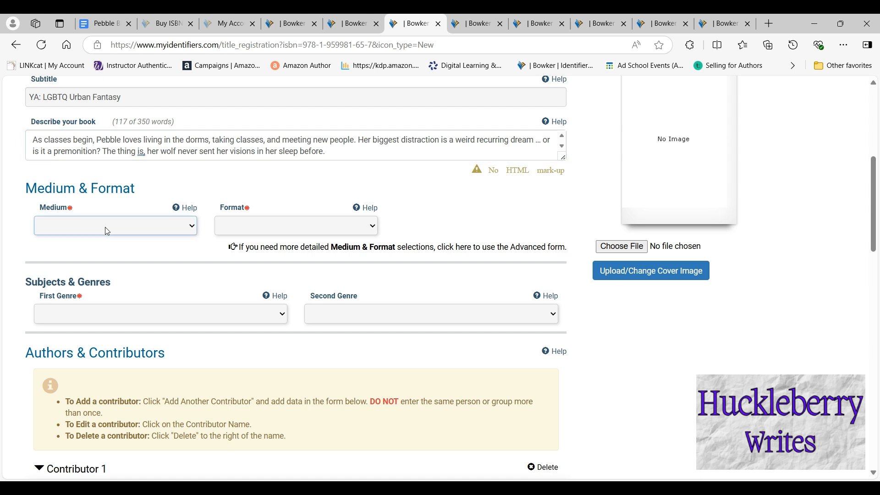
click(75, 279)
click(279, 228)
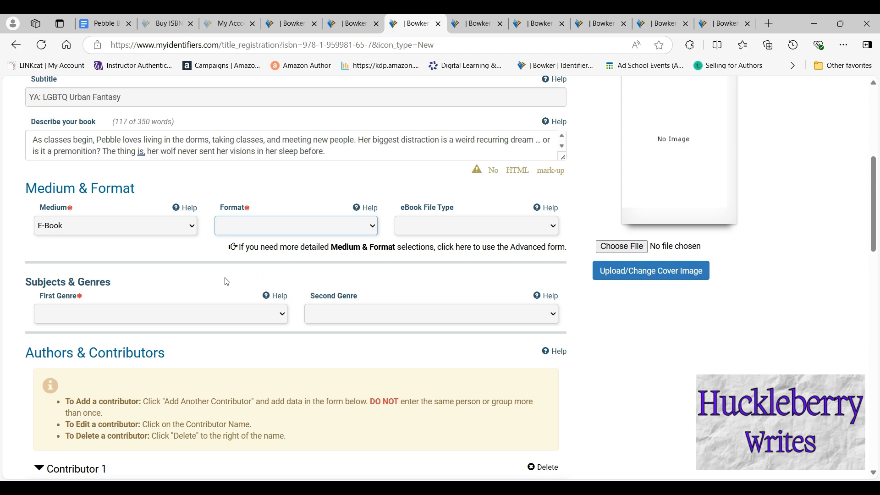
click(283, 23)
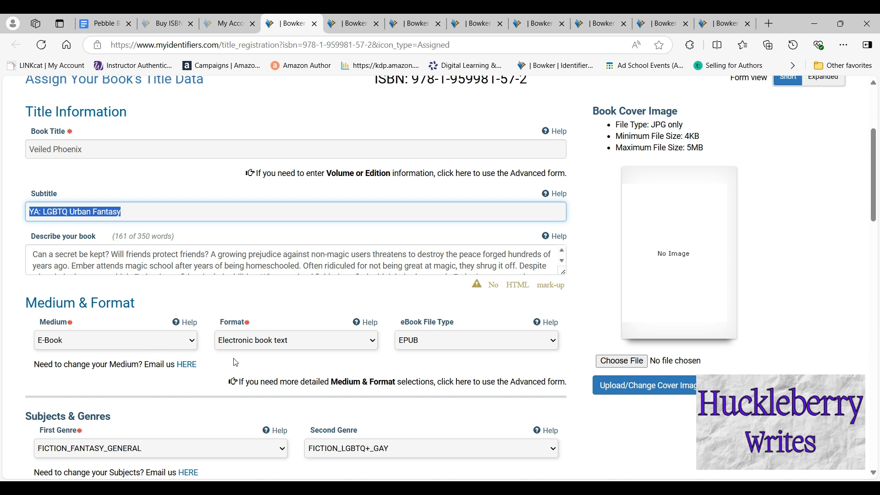
click(352, 26)
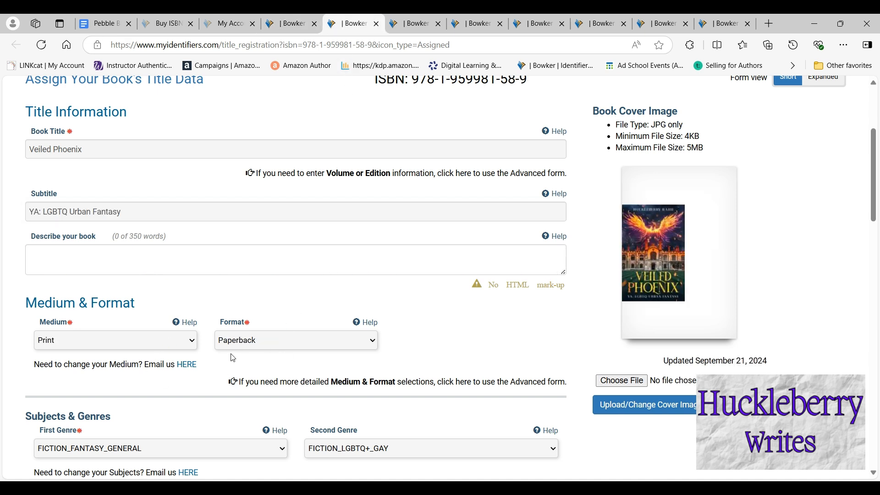
click(416, 24)
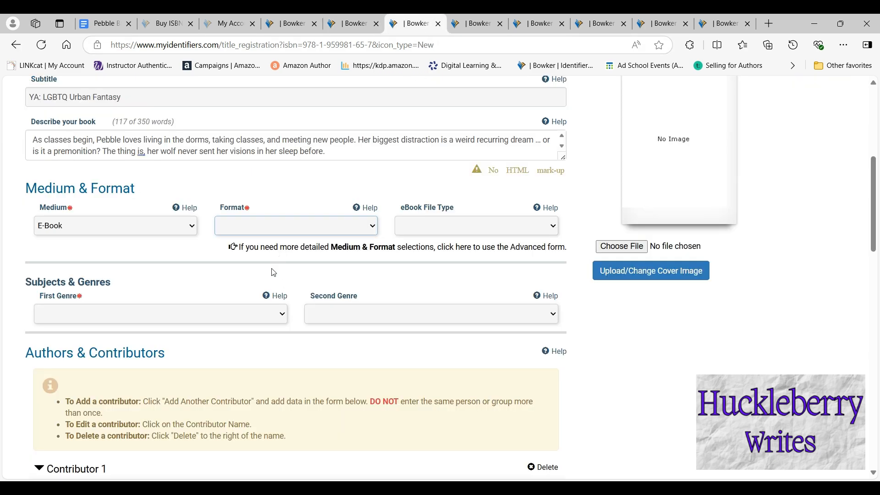
click(474, 26)
scroll(183, 349, down, 1)
scroll(183, 348, down, 2)
click(81, 350)
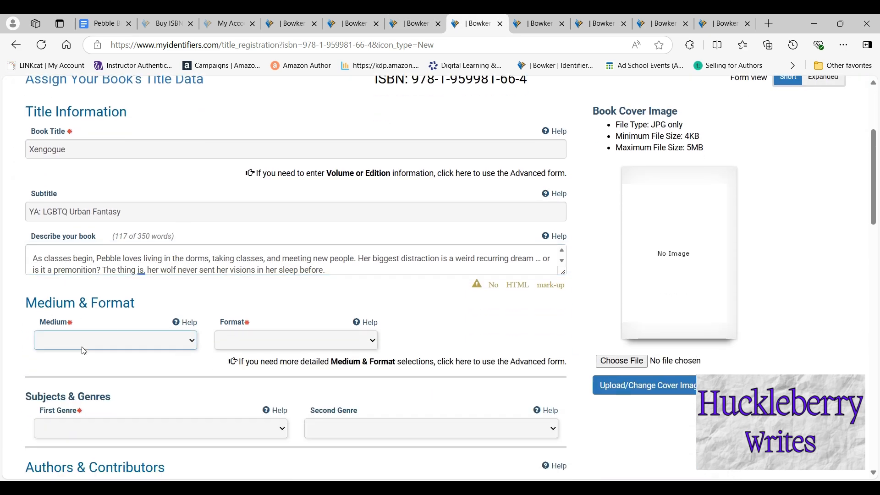
click(74, 397)
click(262, 341)
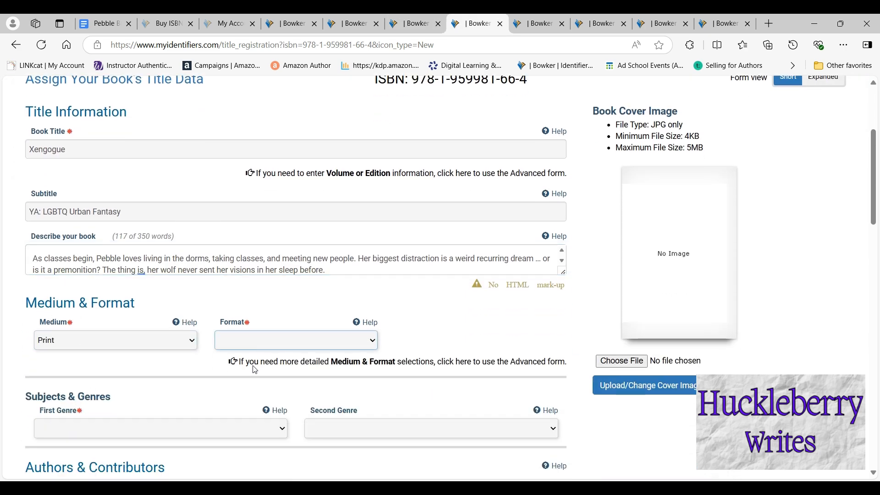
click(249, 392)
click(546, 24)
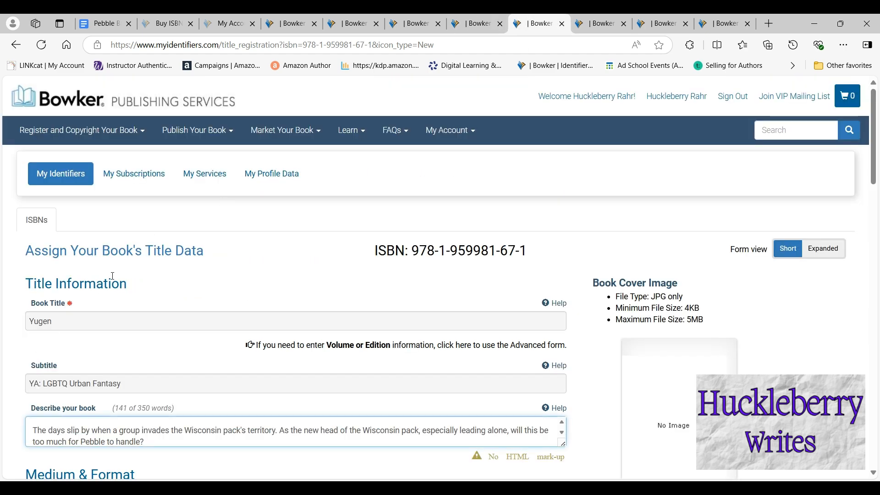
scroll(284, 355, down, 2)
scroll(288, 358, down, 3)
click(121, 289)
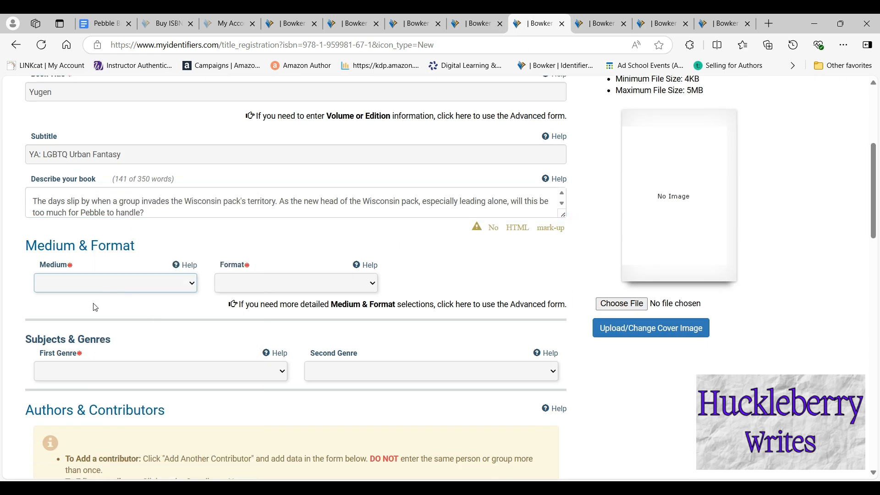
click(95, 333)
click(262, 291)
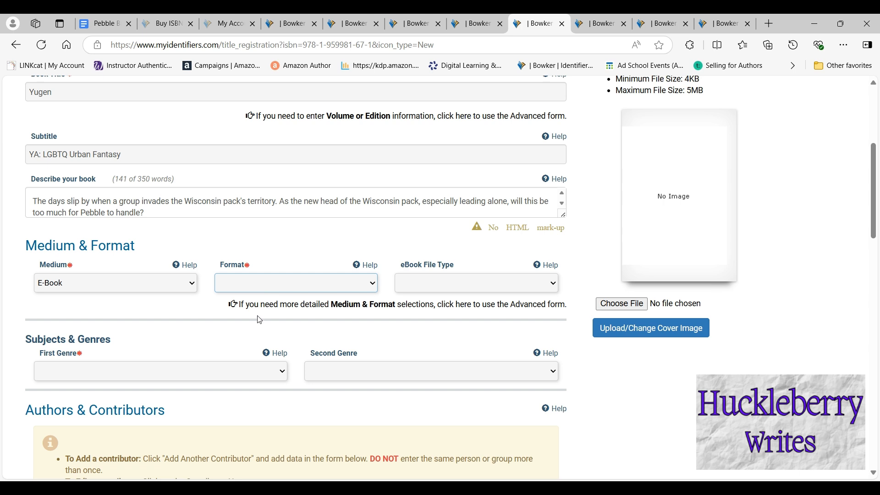
click(257, 332)
click(449, 285)
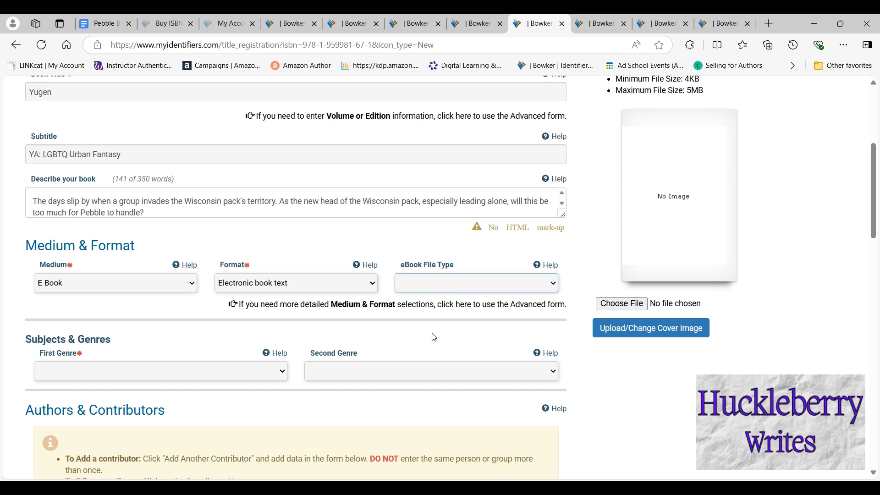
click(428, 360)
key(ctrl+shift+Tab)
key(ctrl+shift+Tab)
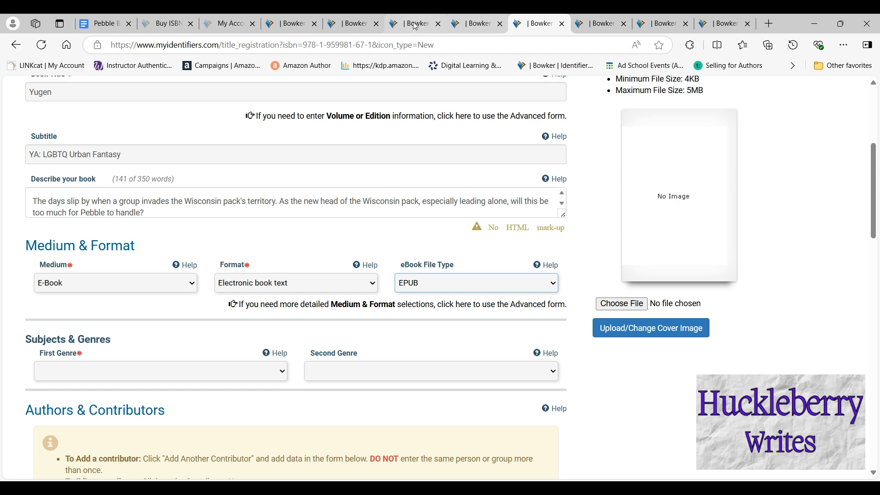
click(459, 230)
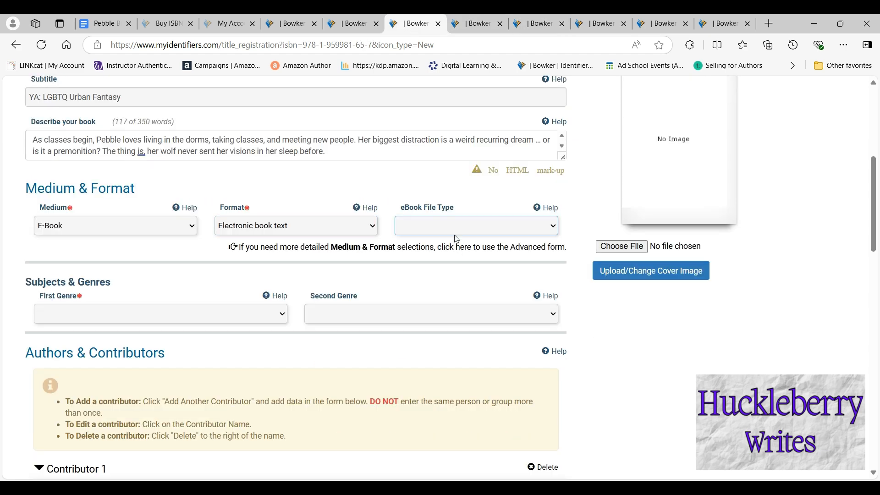
click(437, 295)
click(544, 25)
click(577, 22)
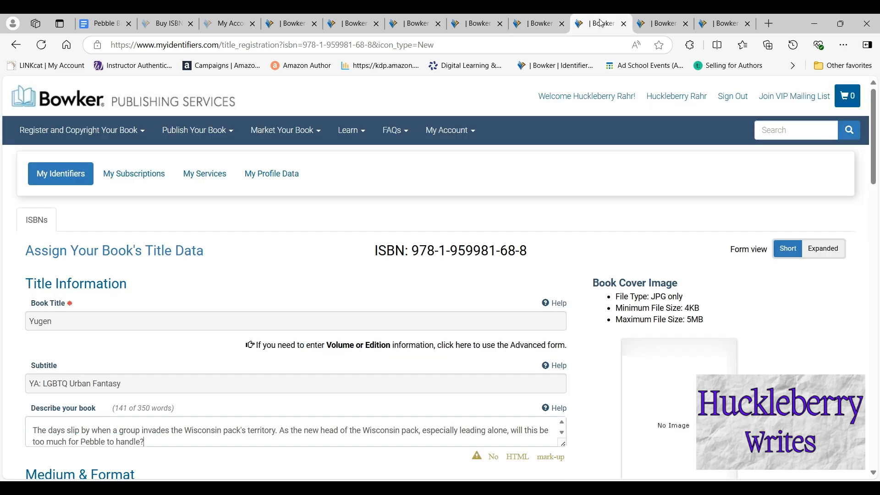
scroll(248, 208, down, 4)
scroll(161, 264, down, 1)
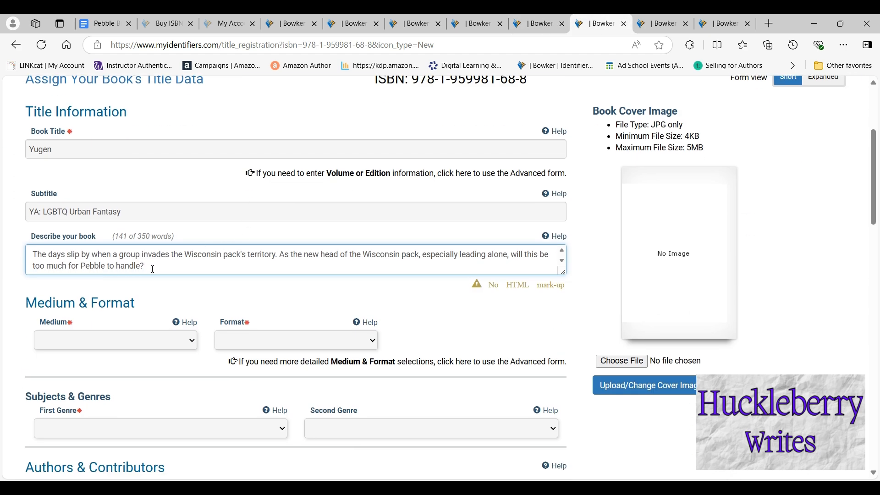
click(112, 348)
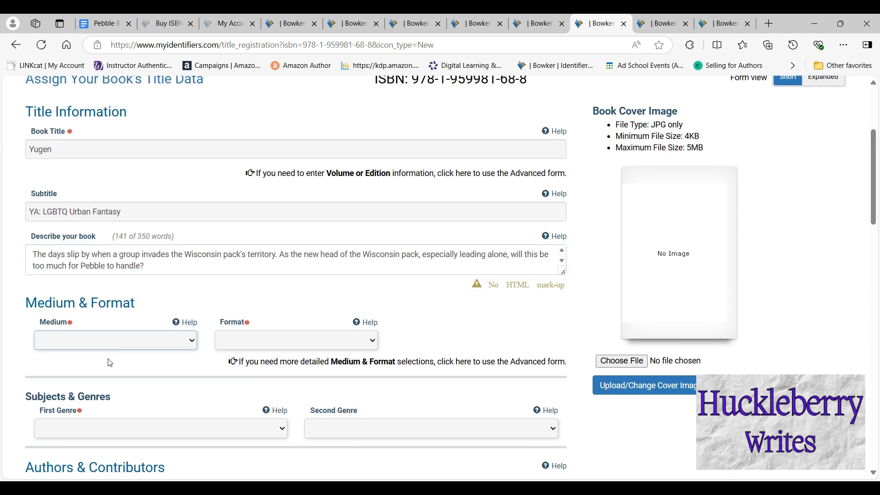
click(100, 391)
click(292, 344)
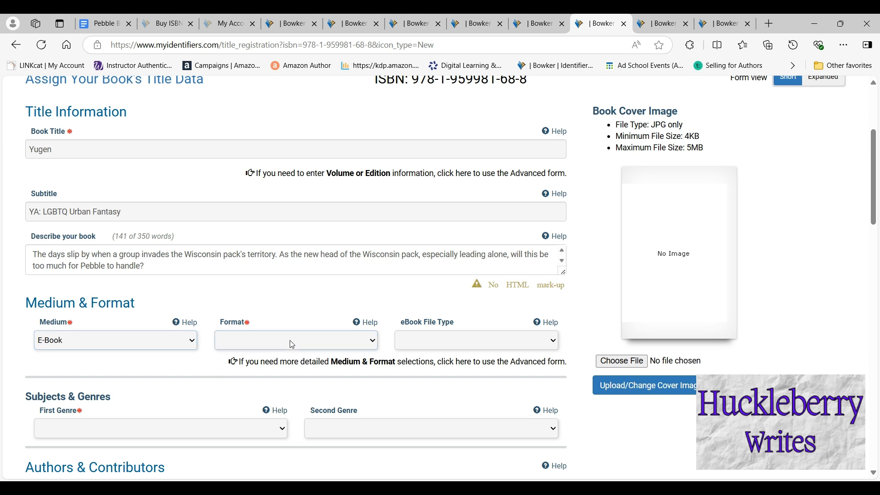
click(285, 386)
click(451, 344)
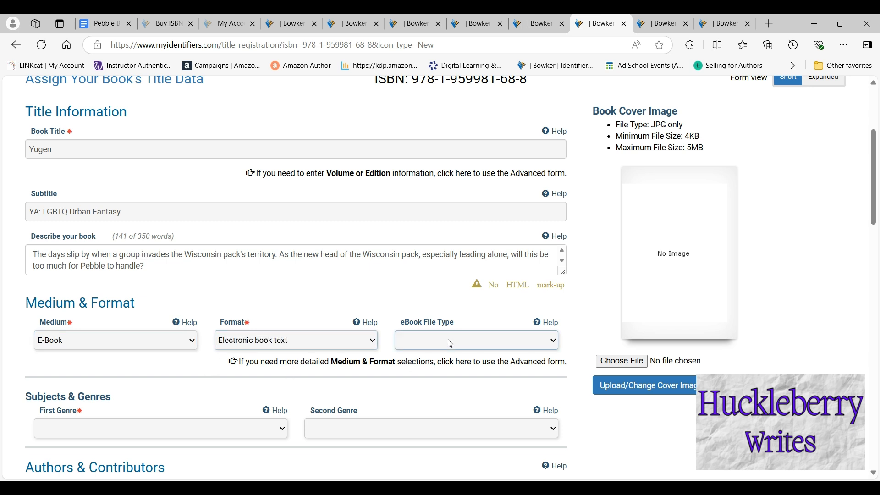
click(439, 411)
click(670, 24)
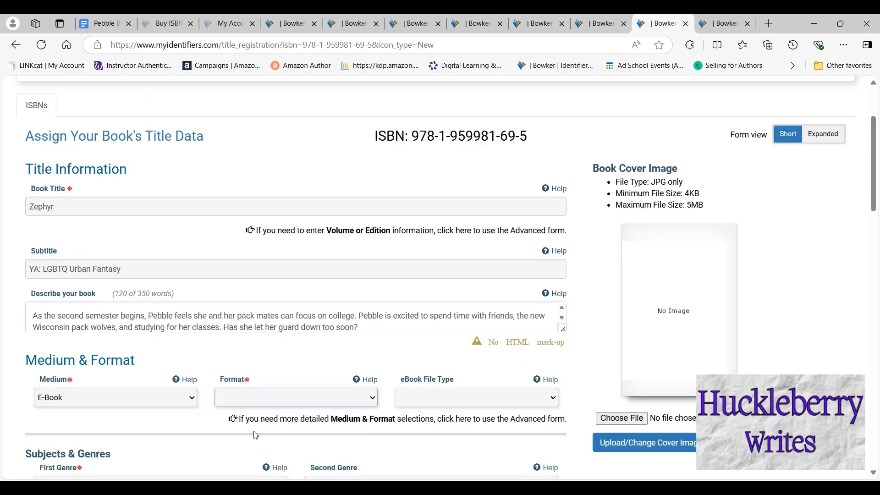
click(257, 424)
click(440, 407)
click(723, 24)
click(78, 398)
click(71, 452)
click(263, 398)
click(265, 450)
Set the Zephyr paperback's first genre to FICTION_FANTASY_GENERAL and its second genre to FICTION_LGBTQ+_GAY.
scroll(500, 217, down, 5)
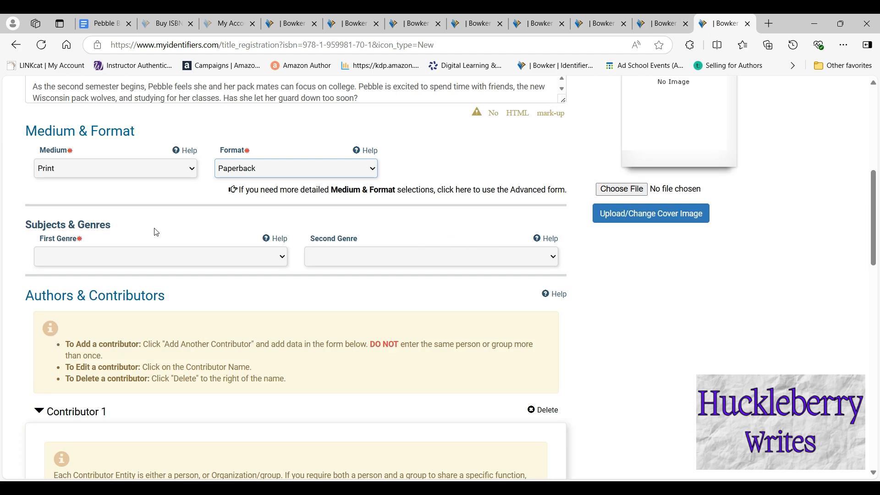
click(142, 261)
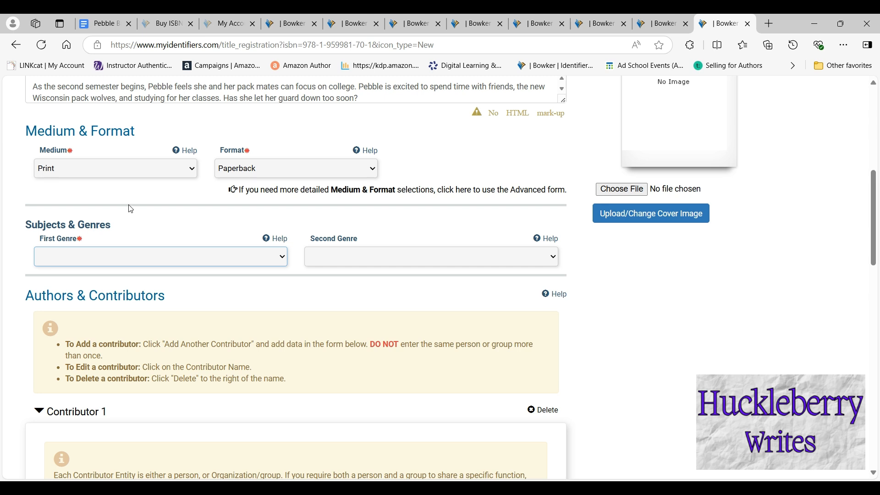
click(122, 144)
click(370, 255)
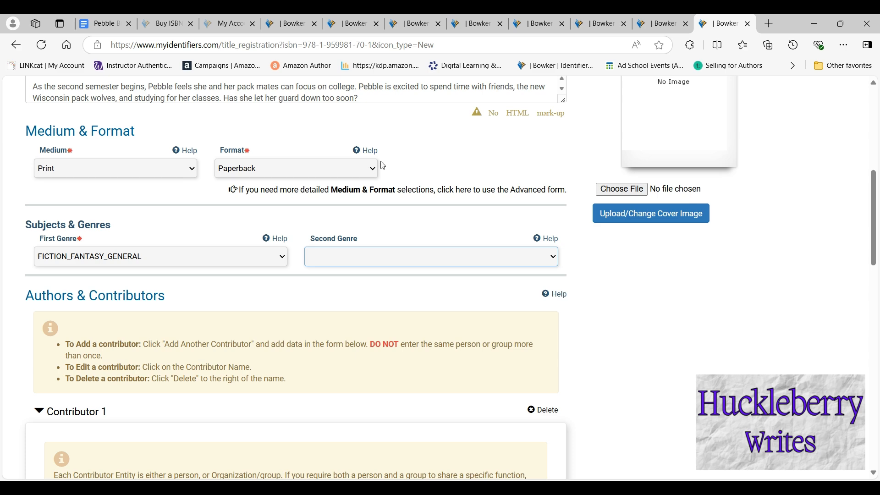
click(368, 45)
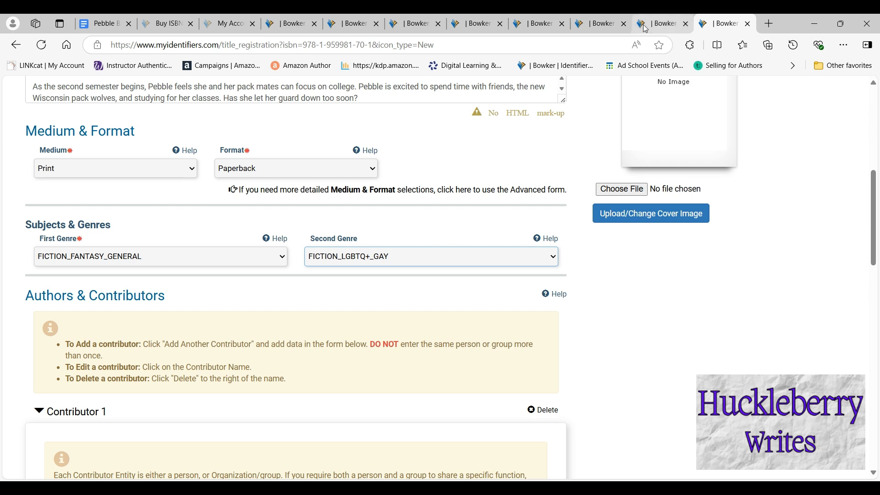
Assign the Author function to Contributor 1 on the Zephyr paperback form.
scroll(415, 204, down, 3)
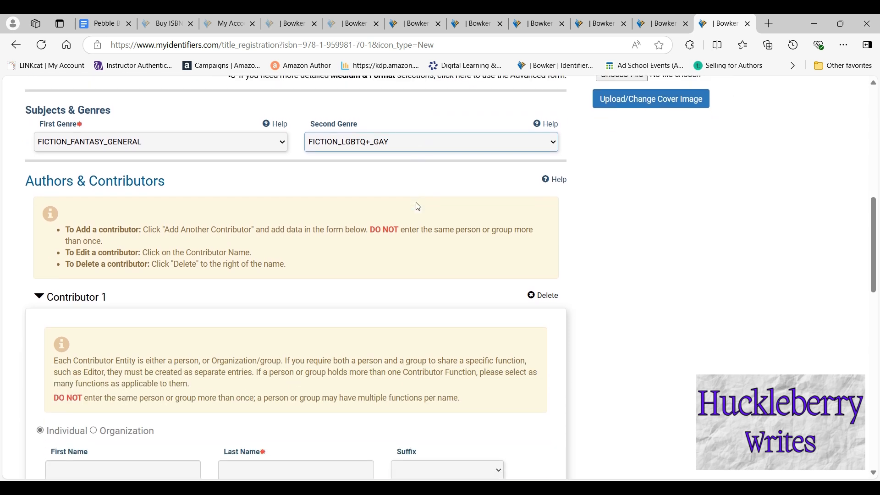
scroll(417, 205, down, 4)
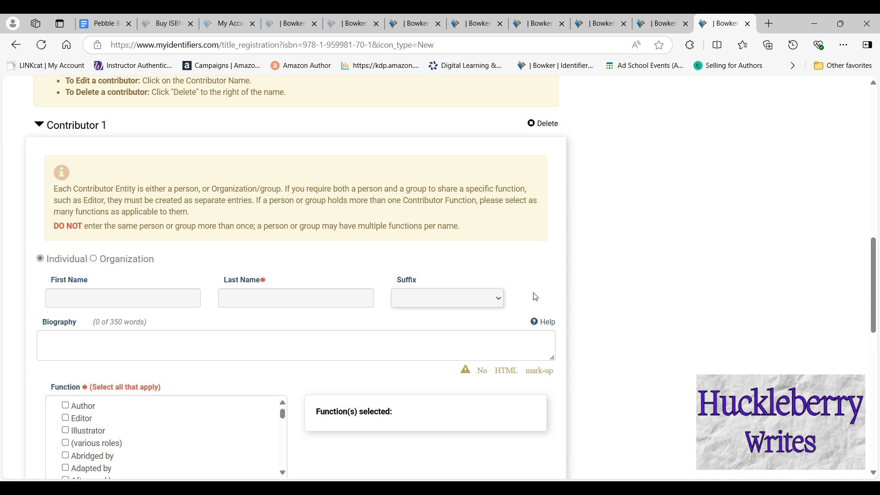
click(65, 405)
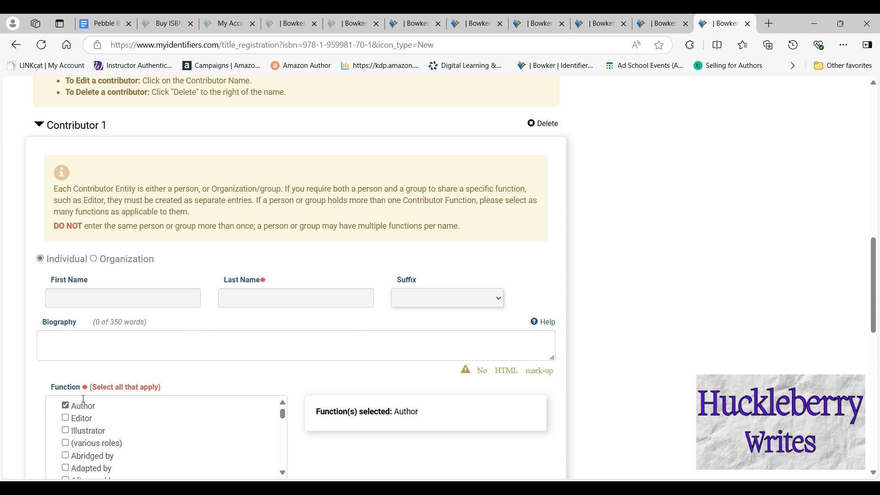
click(293, 23)
scroll(382, 295, down, 6)
scroll(382, 295, down, 6)
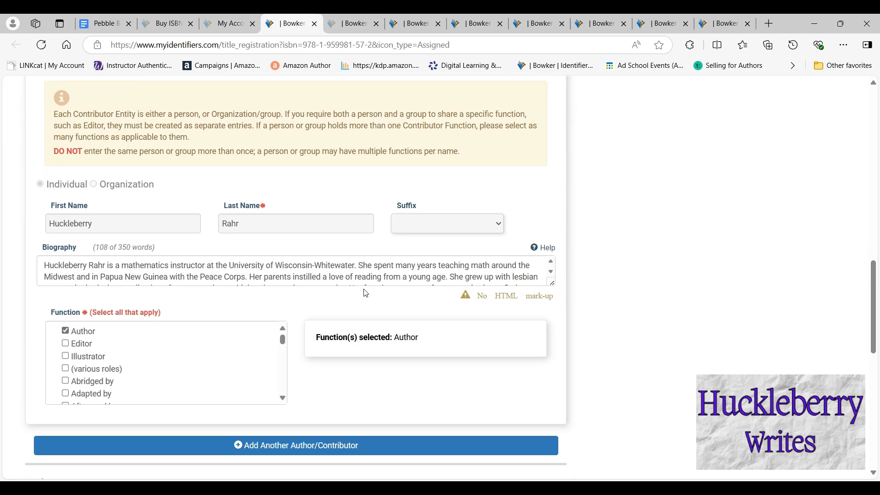
drag(61, 265, 534, 291)
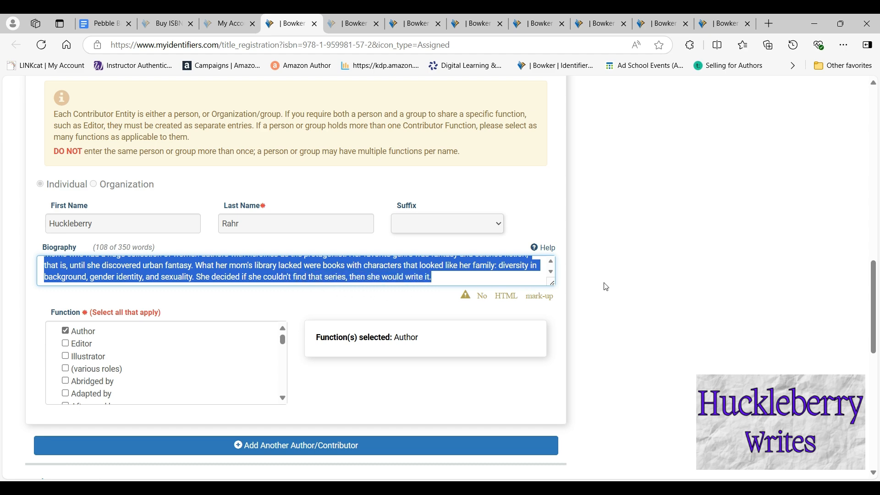
click(713, 23)
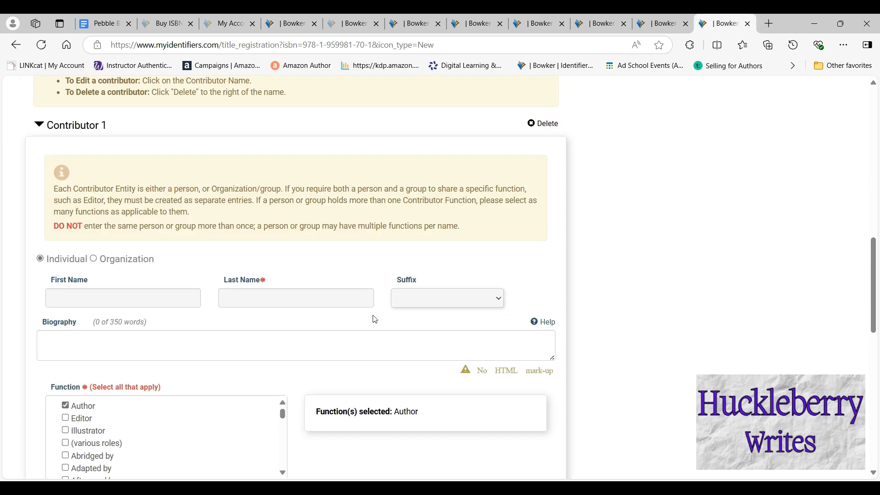
click(412, 344)
key(ctrl+v)
click(660, 24)
scroll(271, 214, down, 5)
click(146, 257)
click(133, 153)
click(413, 257)
scroll(413, 206, down, 6)
click(130, 298)
text(Huckleberry)
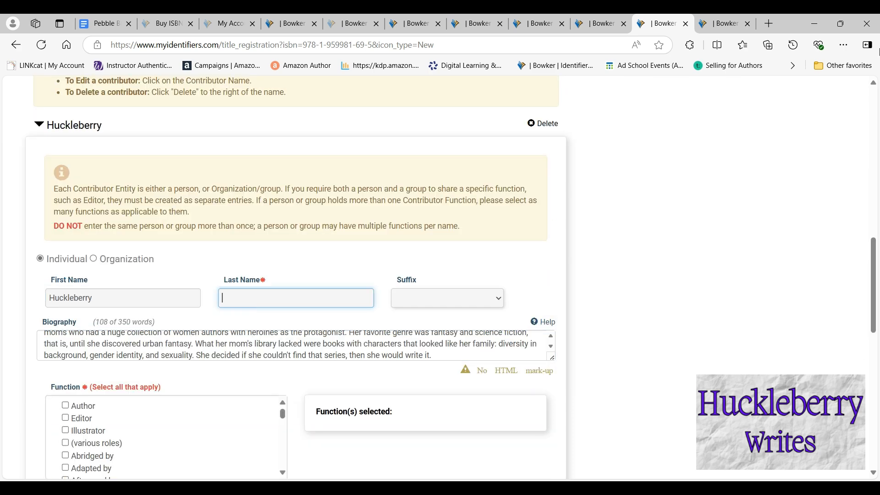
click(718, 24)
click(130, 301)
text(HuckleberryRahr)
click(591, 25)
scroll(353, 151, down, 1)
click(138, 200)
click(413, 200)
scroll(214, 375, down, 5)
click(122, 298)
text(HuckleberryRahr)
click(539, 24)
click(183, 142)
click(432, 142)
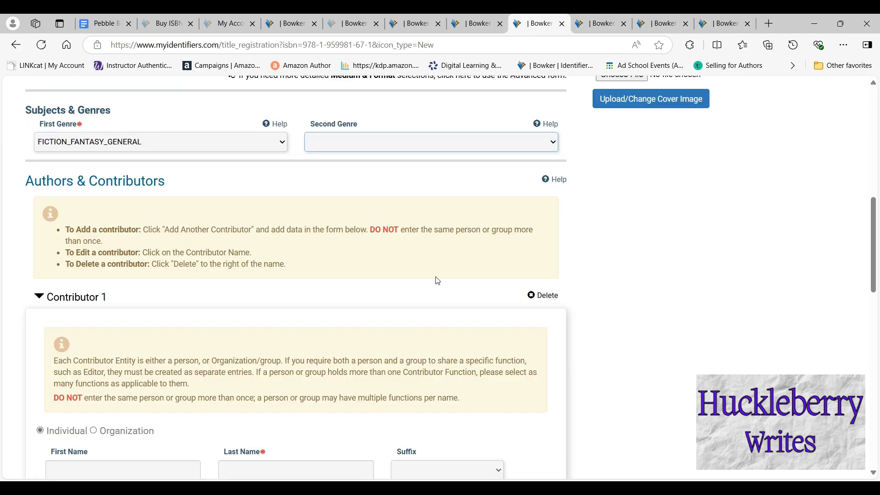
scroll(435, 280, down, 5)
click(123, 242)
text(HuckleberryRahr)
key(ctrl+v)
click(476, 24)
click(135, 158)
click(431, 257)
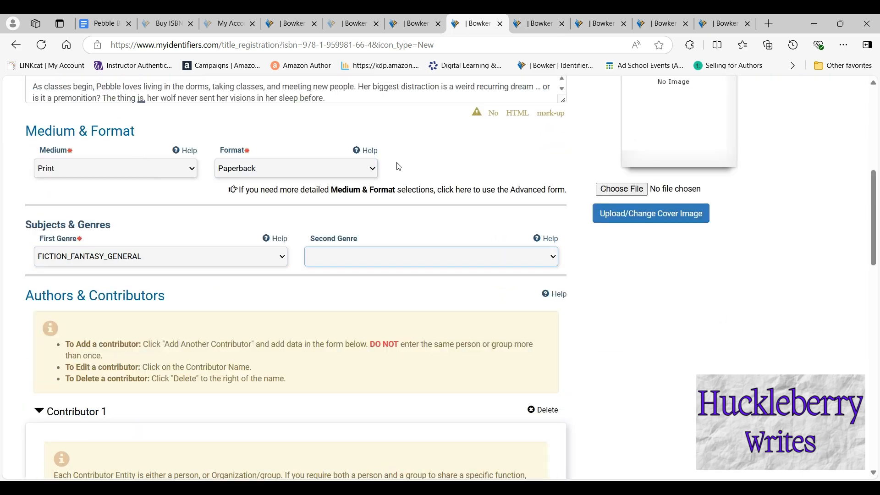
scroll(394, 173, down, 4)
click(123, 355)
text(HuckleberryRahr)
key(ctrl+v)
click(414, 24)
click(83, 269)
click(359, 140)
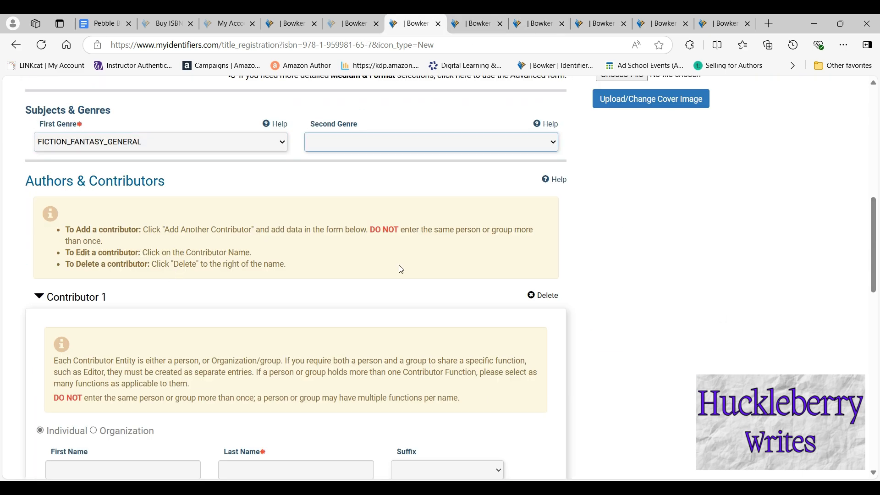
scroll(360, 183, down, 5)
click(123, 241)
text(HuckleberryRahr)
key(ctrl+v)
click(66, 349)
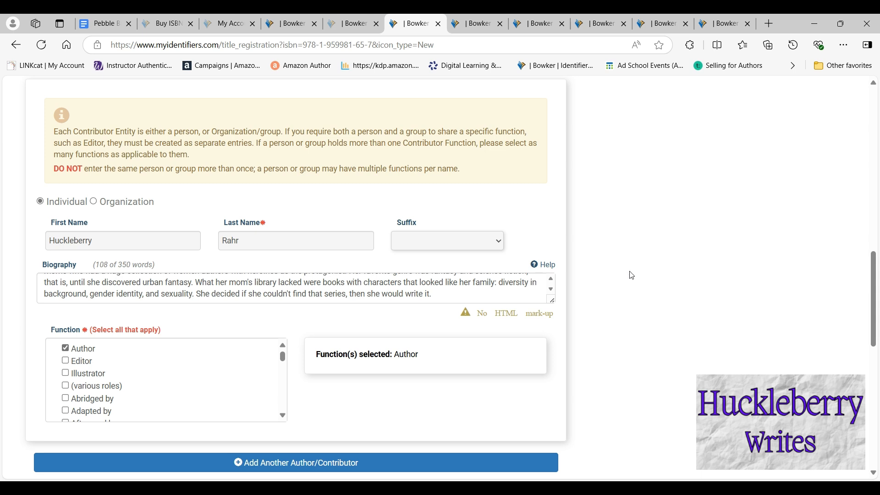
Examine the Sales & Pricing section and the expanded form view for the Xenagogue e-book, and return to the short view.
scroll(658, 274, down, 6)
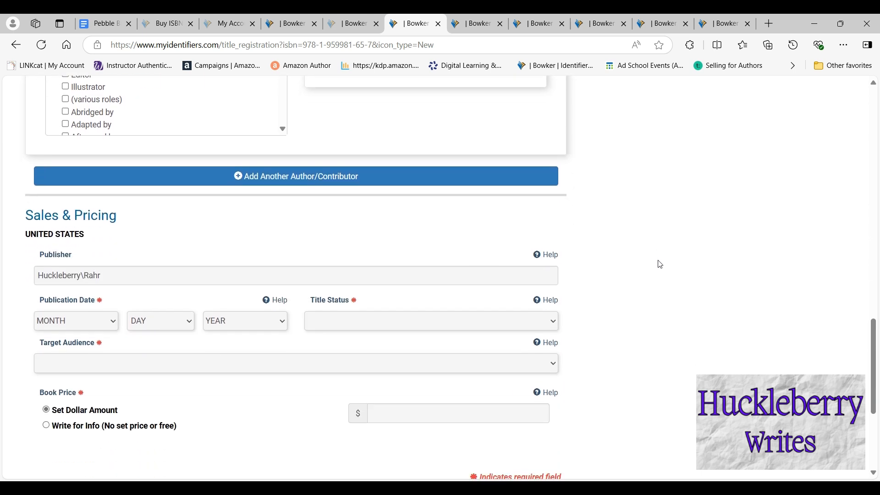
scroll(658, 252, down, 2)
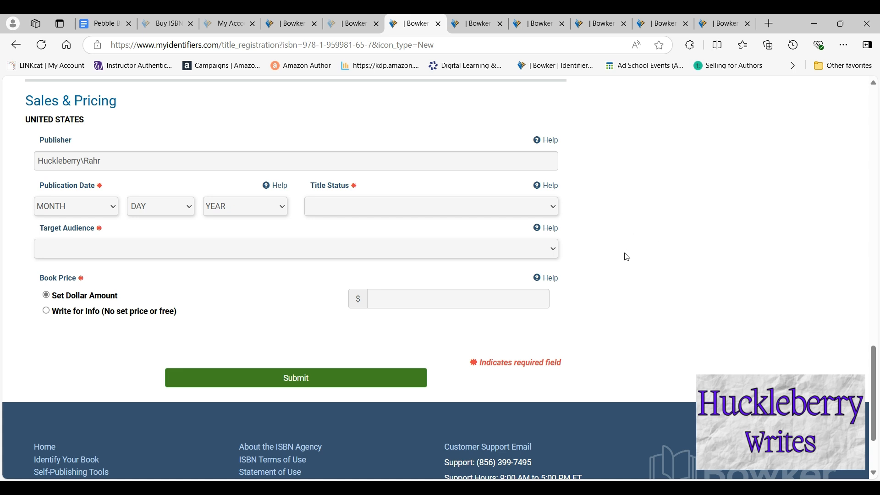
scroll(707, 309, up, 10)
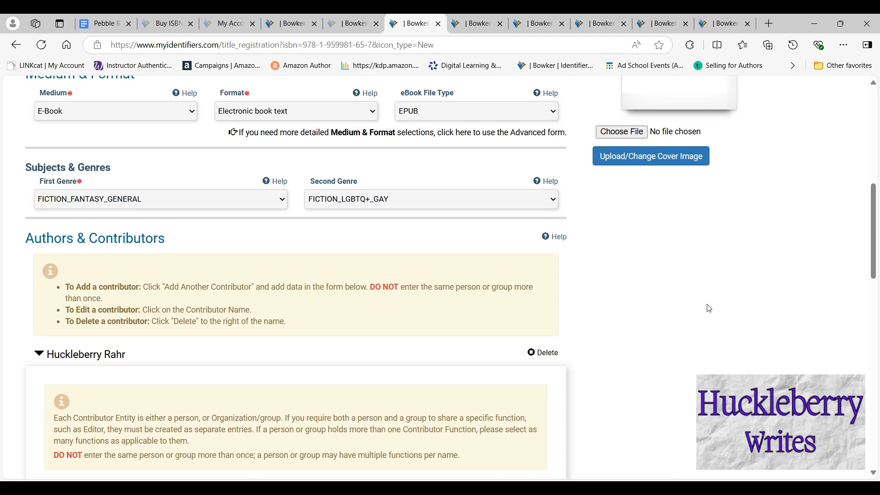
scroll(710, 308, up, 8)
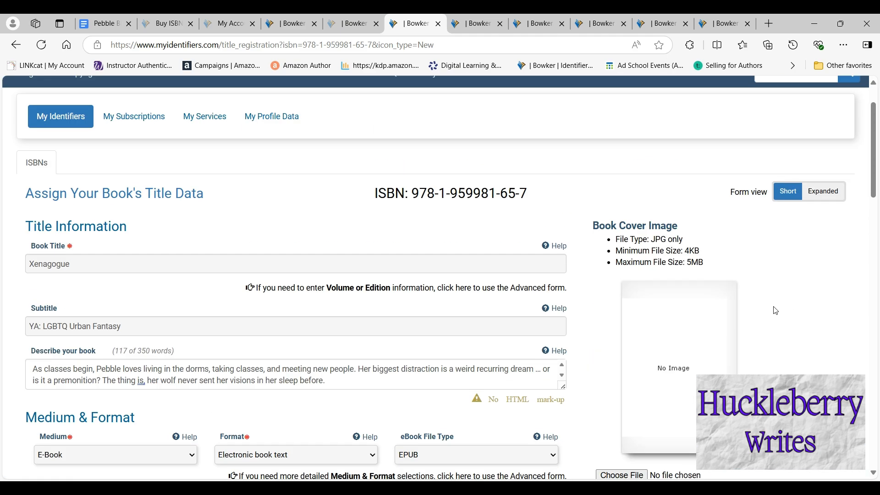
click(826, 197)
scroll(773, 203, down, 5)
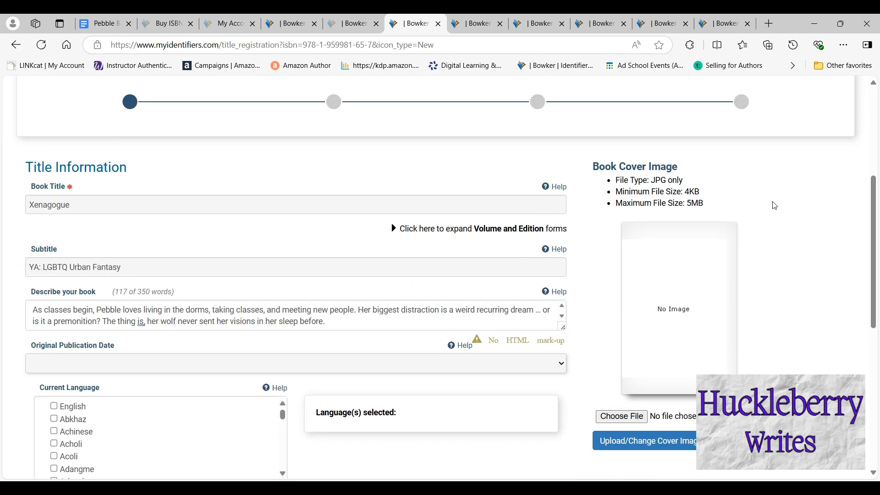
scroll(775, 205, down, 3)
scroll(774, 205, down, 1)
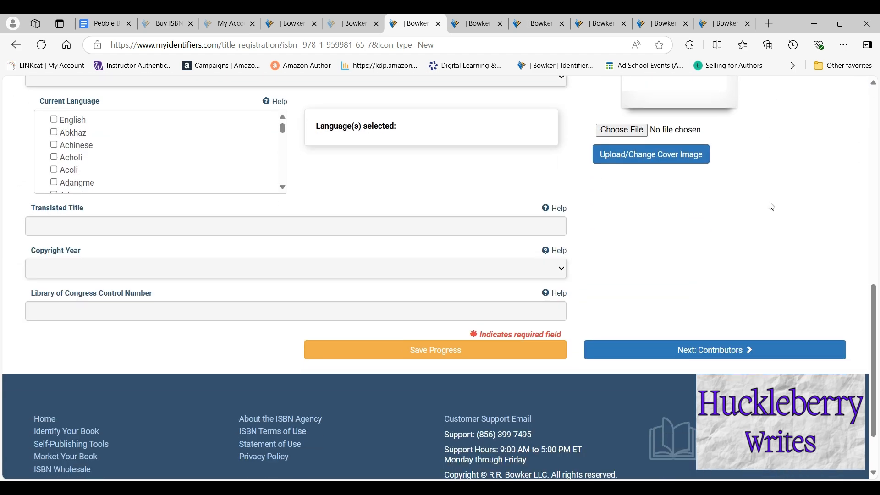
scroll(773, 207, up, 5)
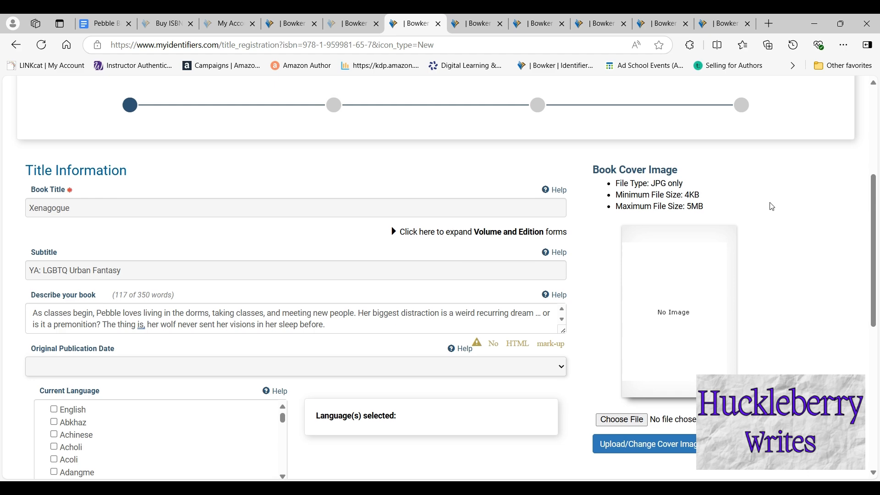
scroll(774, 209, up, 5)
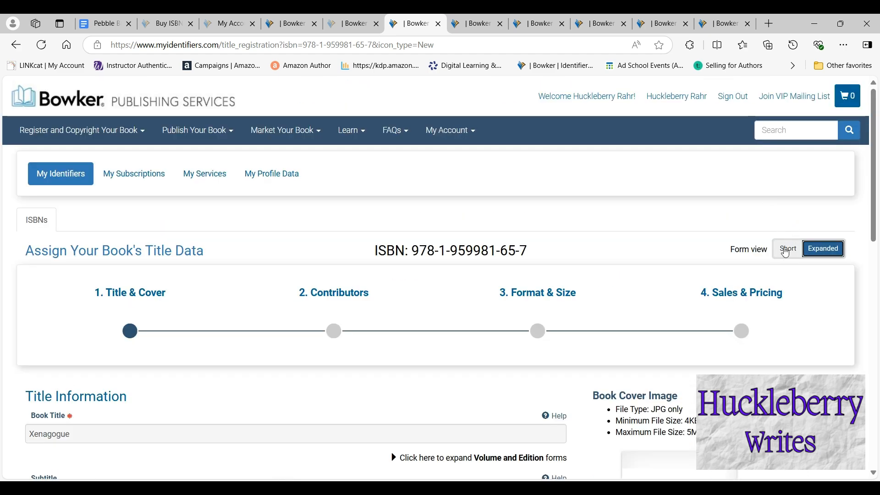
click(788, 249)
Set the Xenagogue e-book's publication date to April 11, 2025.
scroll(813, 305, down, 4)
scroll(808, 305, down, 10)
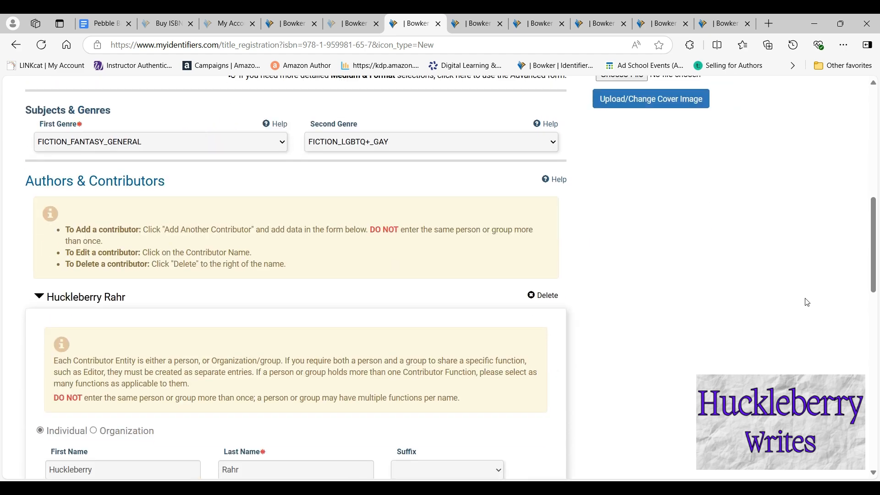
scroll(803, 297, down, 5)
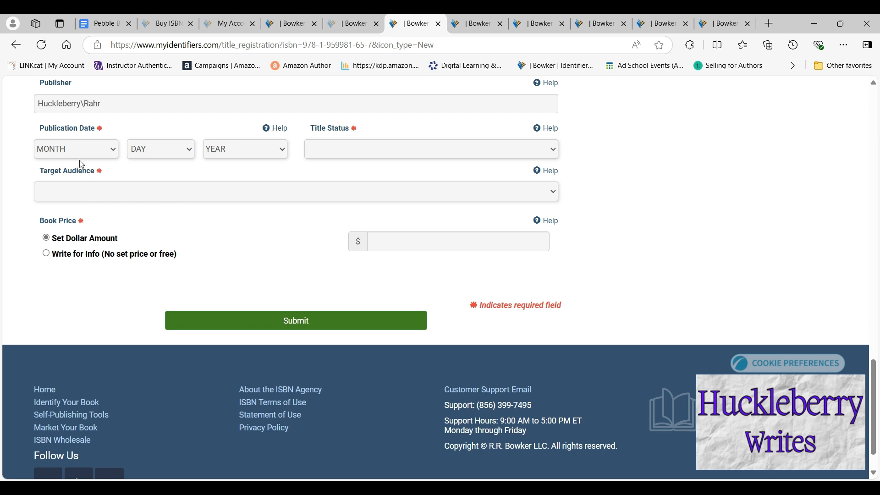
click(79, 152)
click(44, 225)
click(146, 152)
click(139, 336)
click(242, 147)
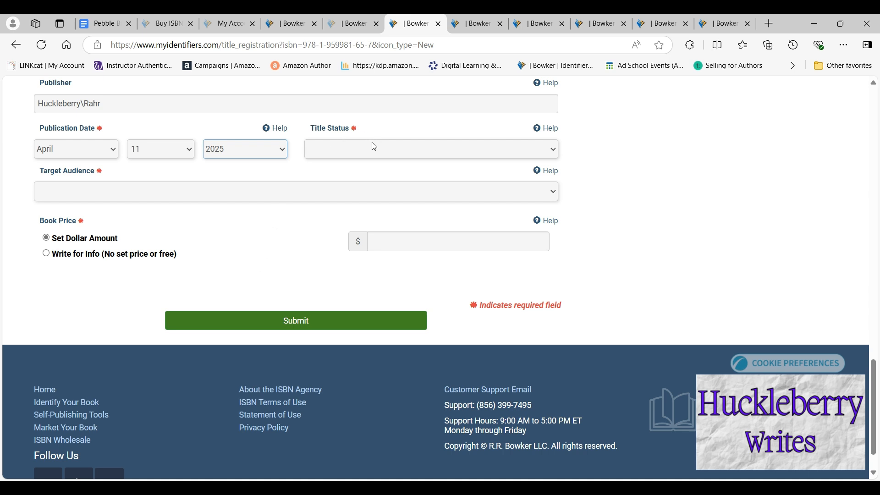
Set the Xenagogue e-book's title status to Forthcoming and its target audience to Young Adult Audience.
click(388, 152)
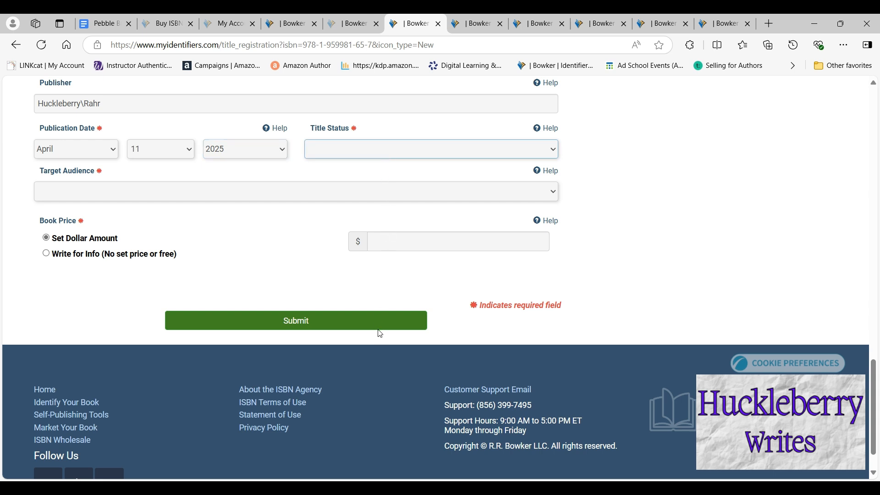
click(380, 193)
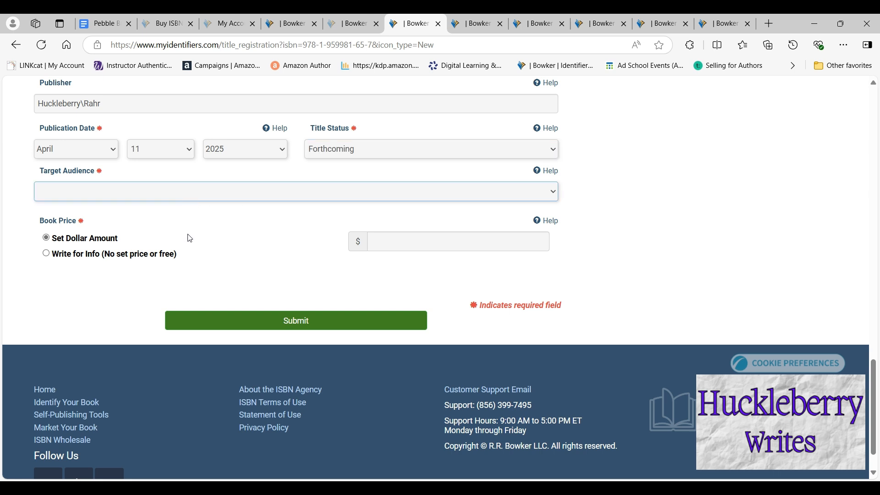
click(86, 416)
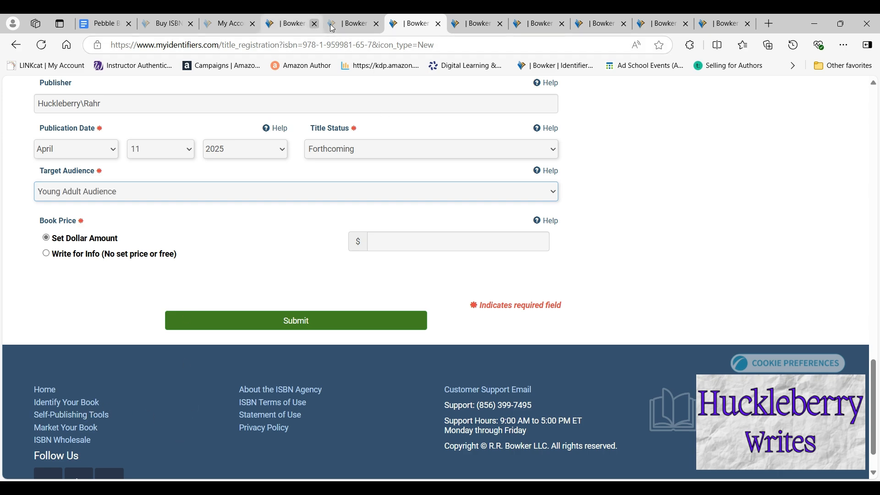
click(359, 26)
scroll(527, 275, down, 20)
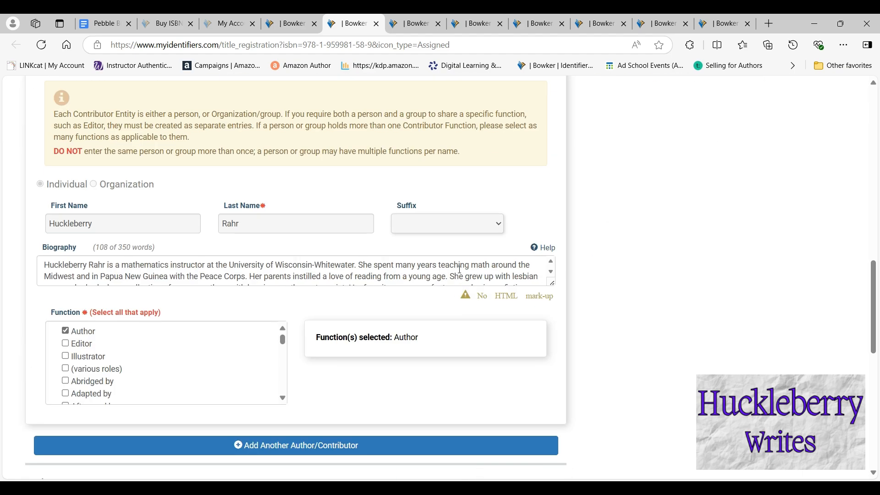
scroll(582, 282, down, 5)
scroll(716, 273, up, 3)
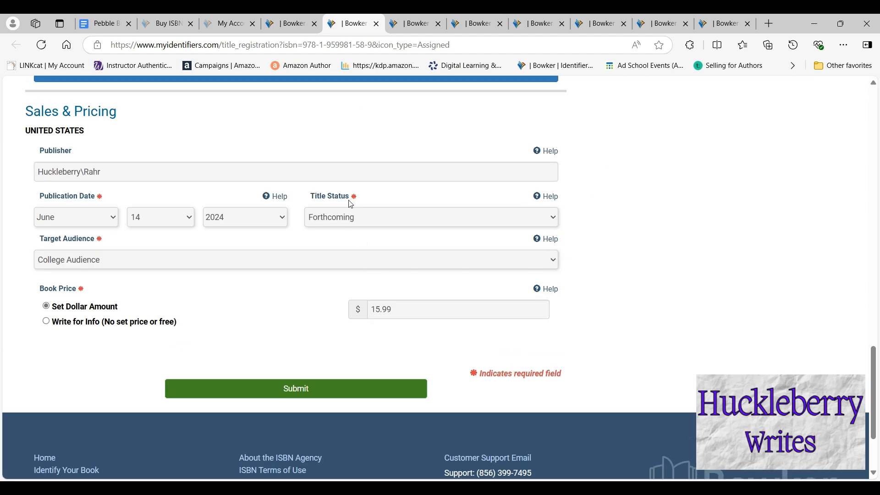
click(412, 26)
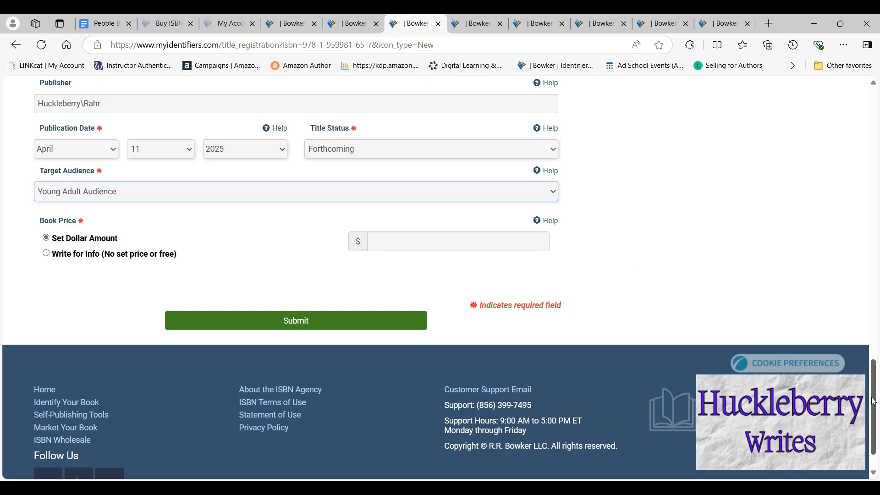
Set the Xenagogue e-book's price to $7.99, submit its registration form and close the completion notice.
drag(868, 400, 876, 420)
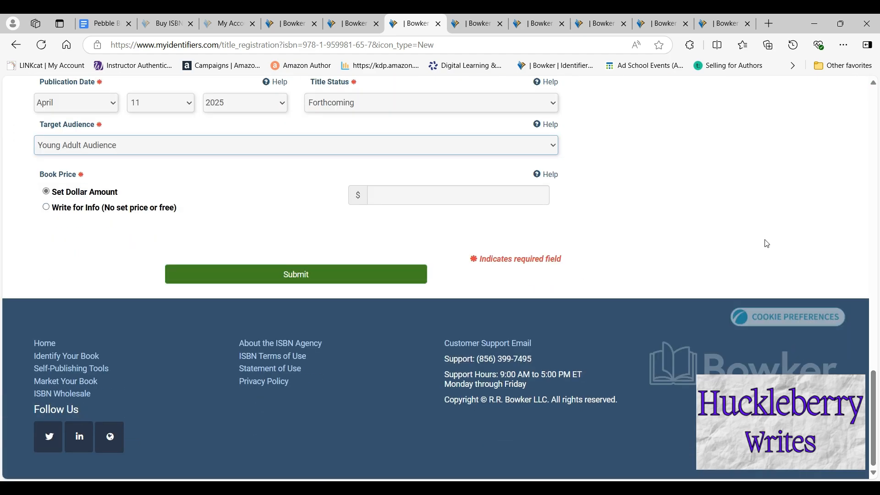
click(404, 193)
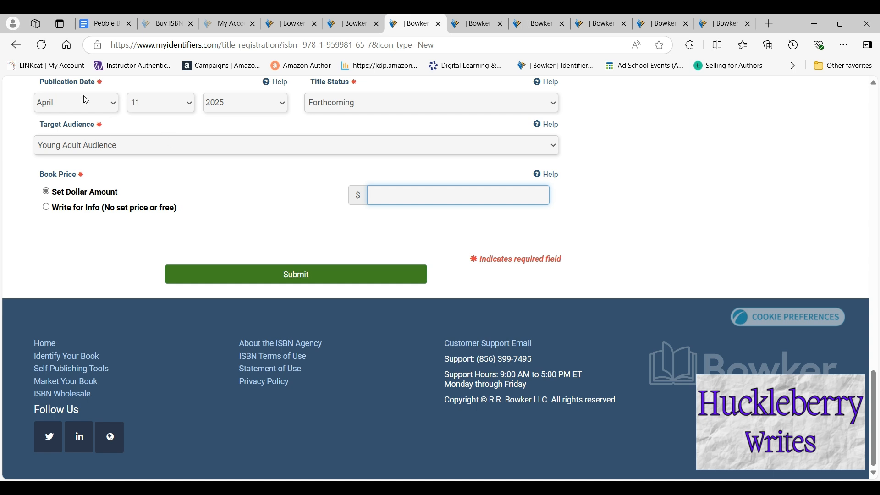
text(7.9)
click(300, 276)
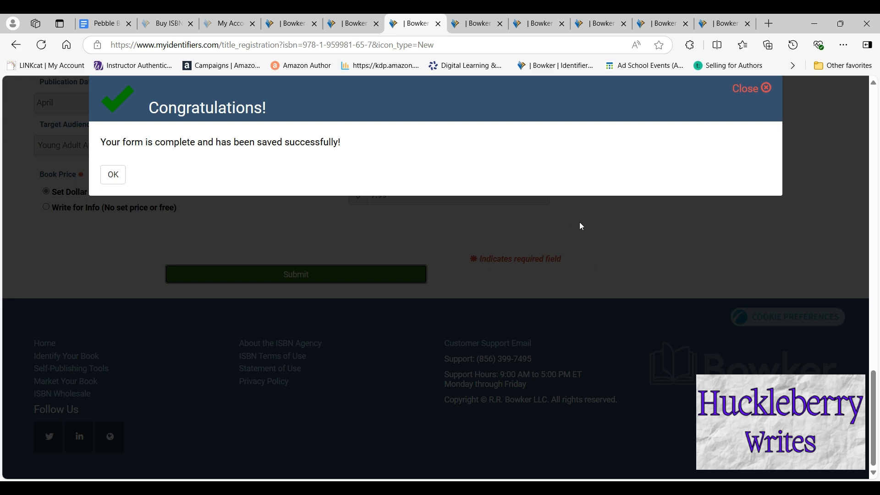
click(113, 179)
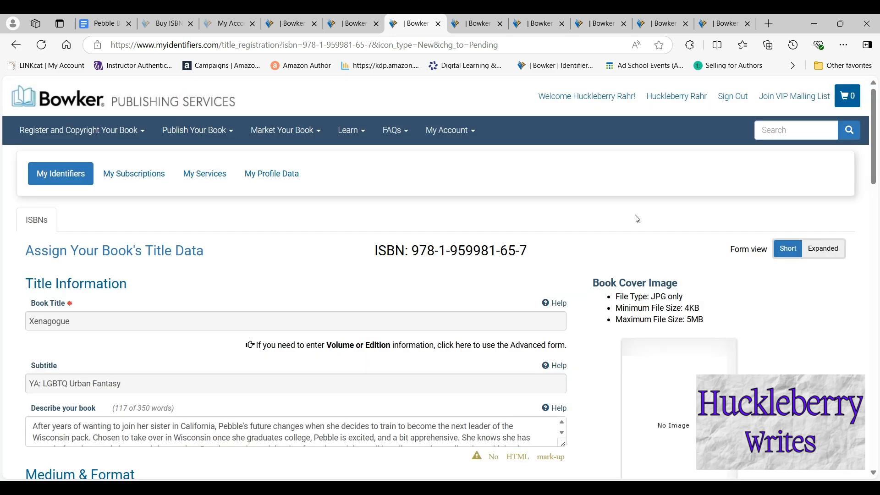
drag(539, 250, 412, 251)
key(ctrl+c)
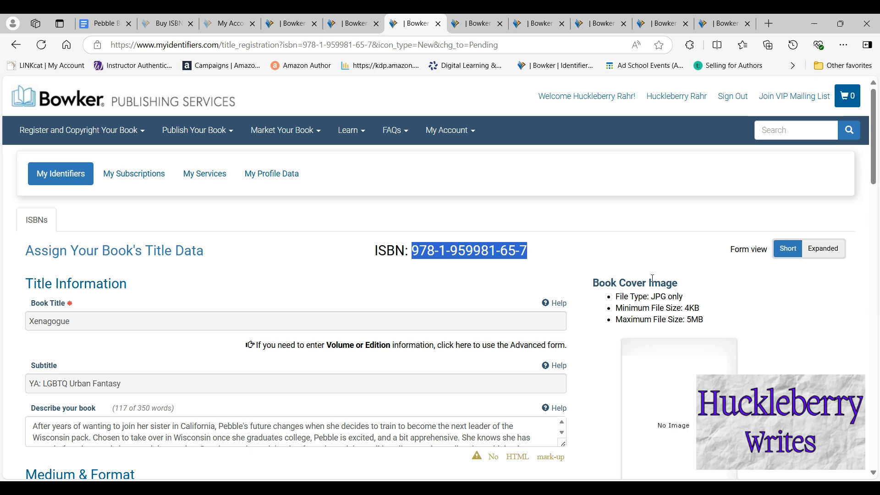
click(104, 23)
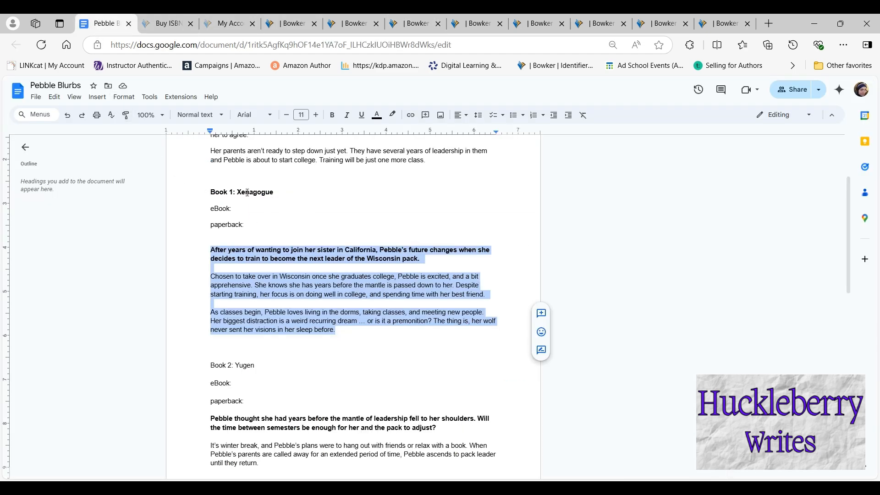
click(248, 206)
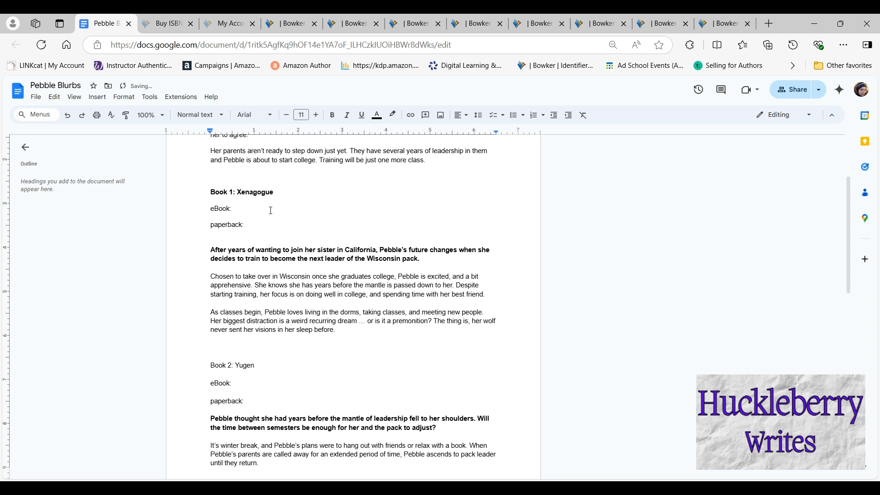
key(ctrl+v)
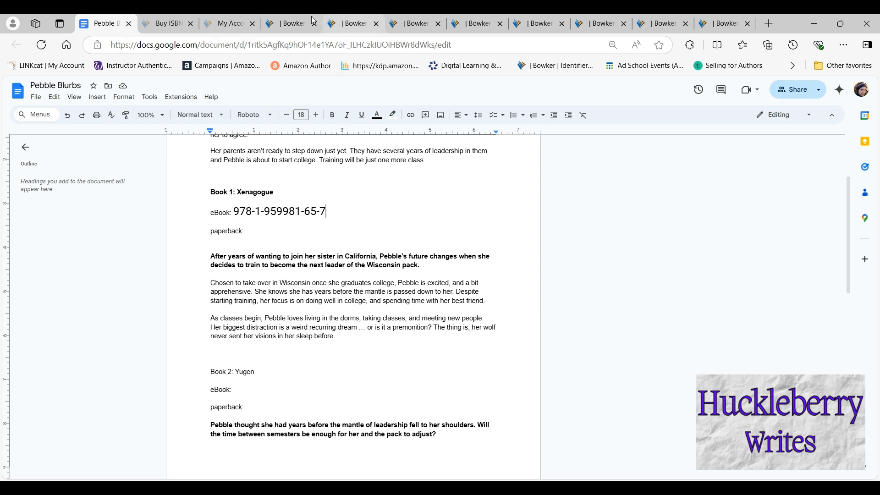
click(298, 23)
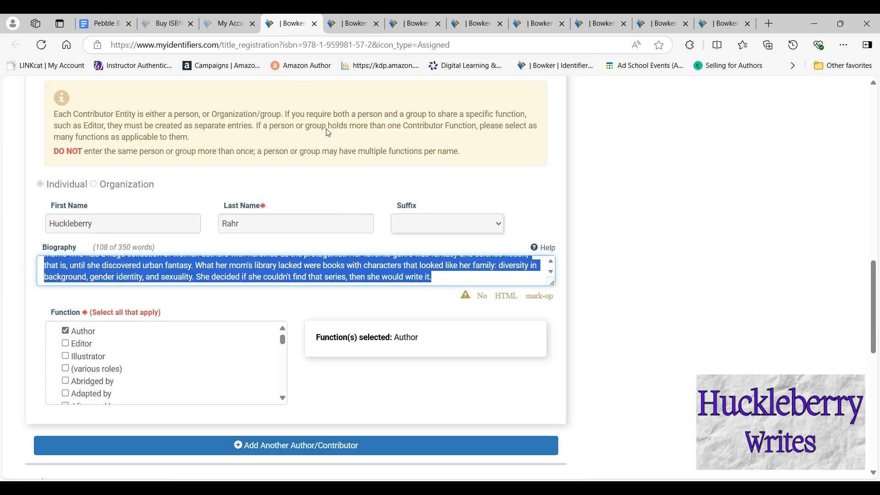
click(364, 25)
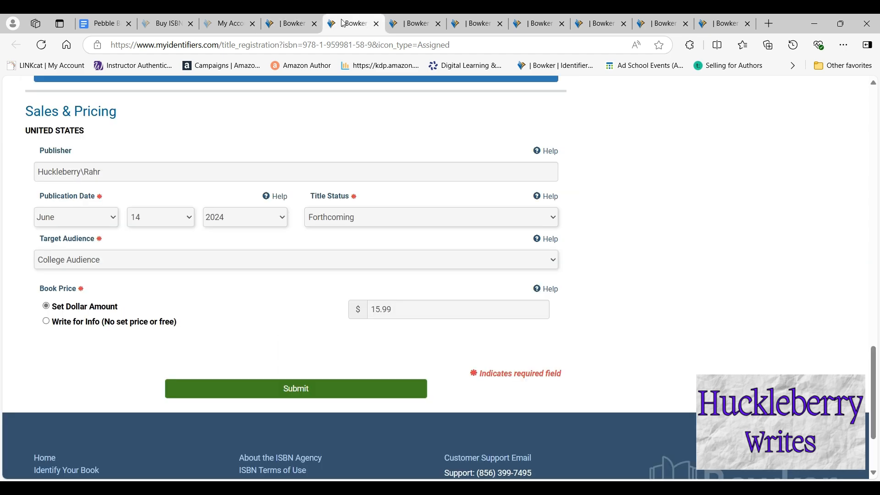
click(415, 26)
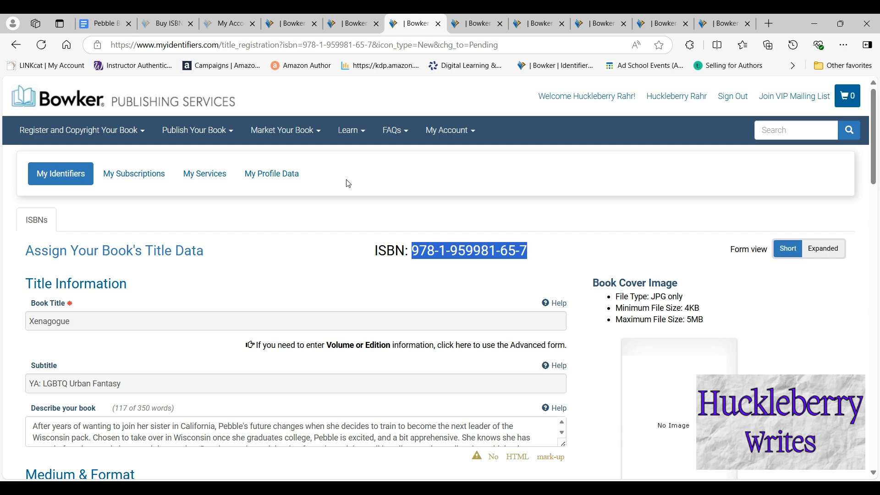
click(302, 269)
scroll(292, 267, down, 5)
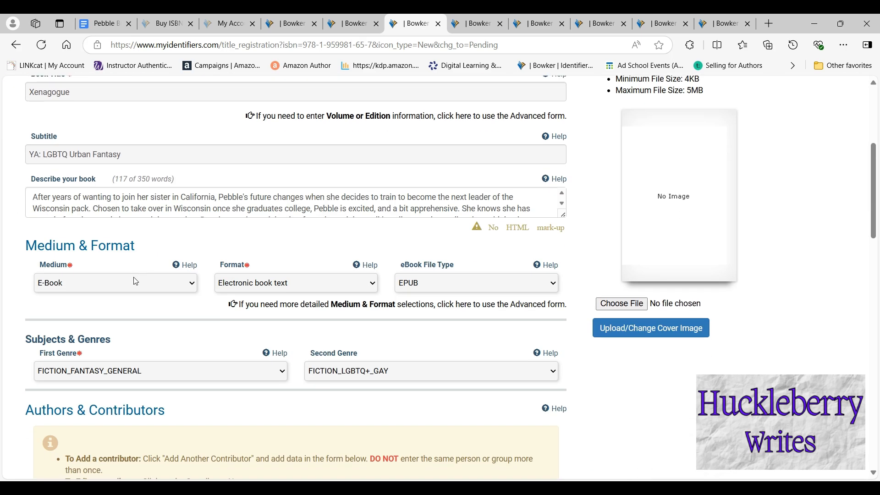
scroll(152, 257, up, 5)
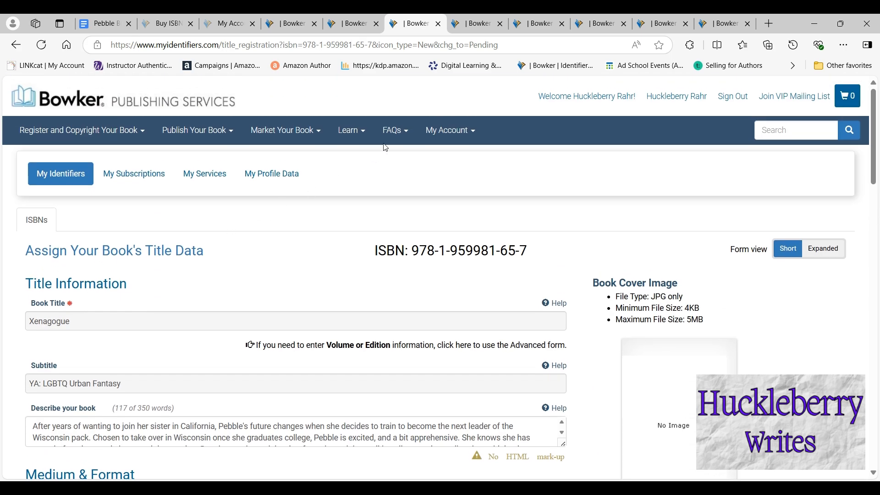
click(486, 29)
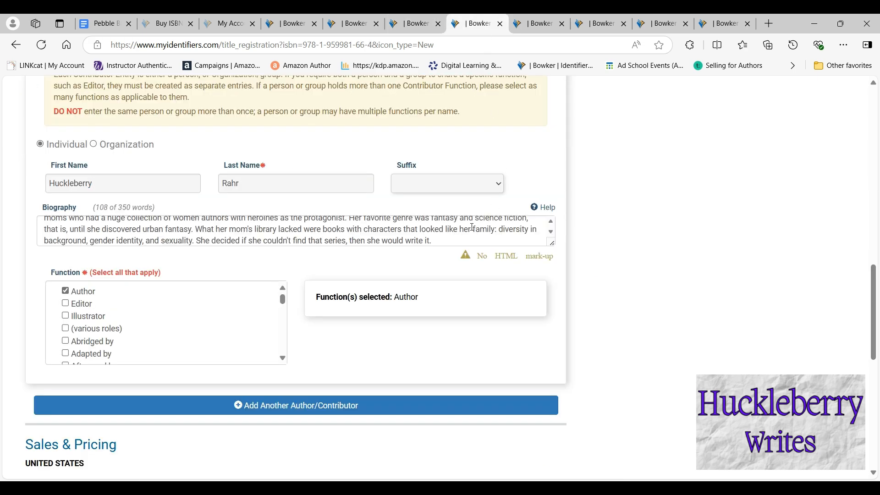